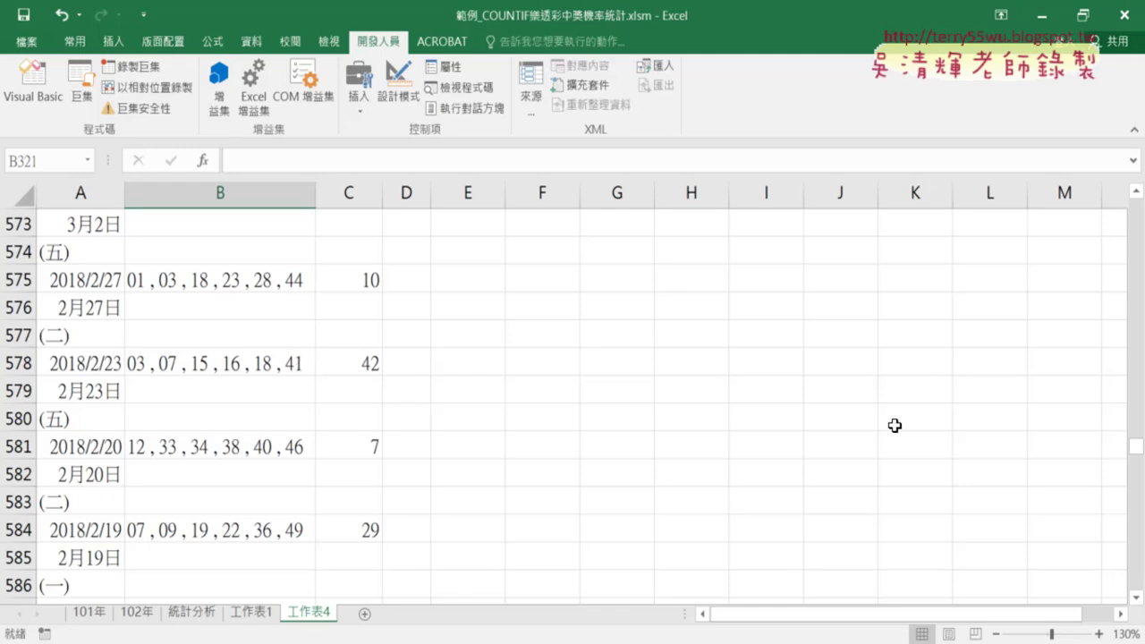
Step: Scroll to the top of 工作表4 and examine the extra date rows 3–4 and 6–7
{"action": "left_click_drag", "start_coordinate": [1135, 446], "coordinate": [1135, 207]}
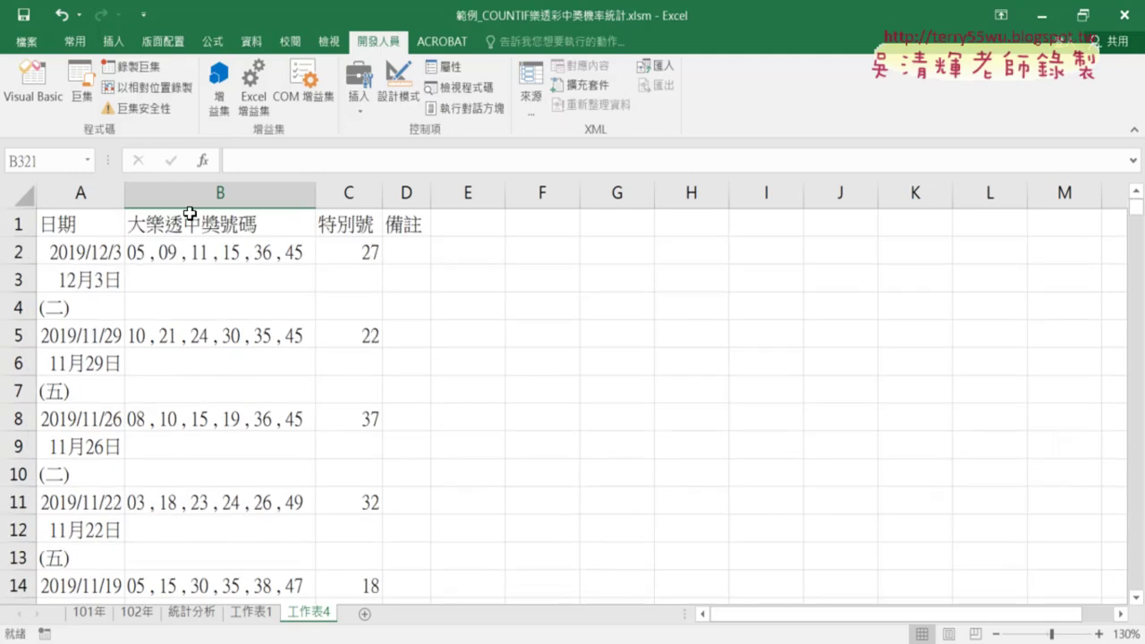
{"action": "left_click", "coordinate": [88, 223]}
{"action": "left_click", "coordinate": [95, 252]}
{"action": "left_click", "coordinate": [97, 281]}
{"action": "left_click", "coordinate": [104, 248]}
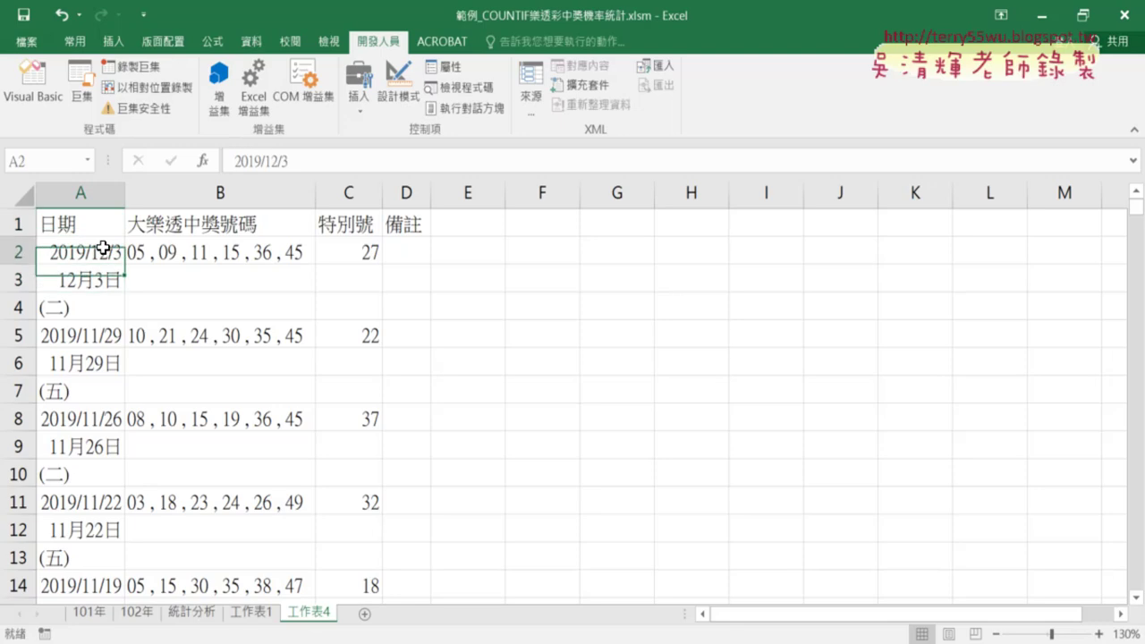
{"action": "left_click", "coordinate": [25, 279]}
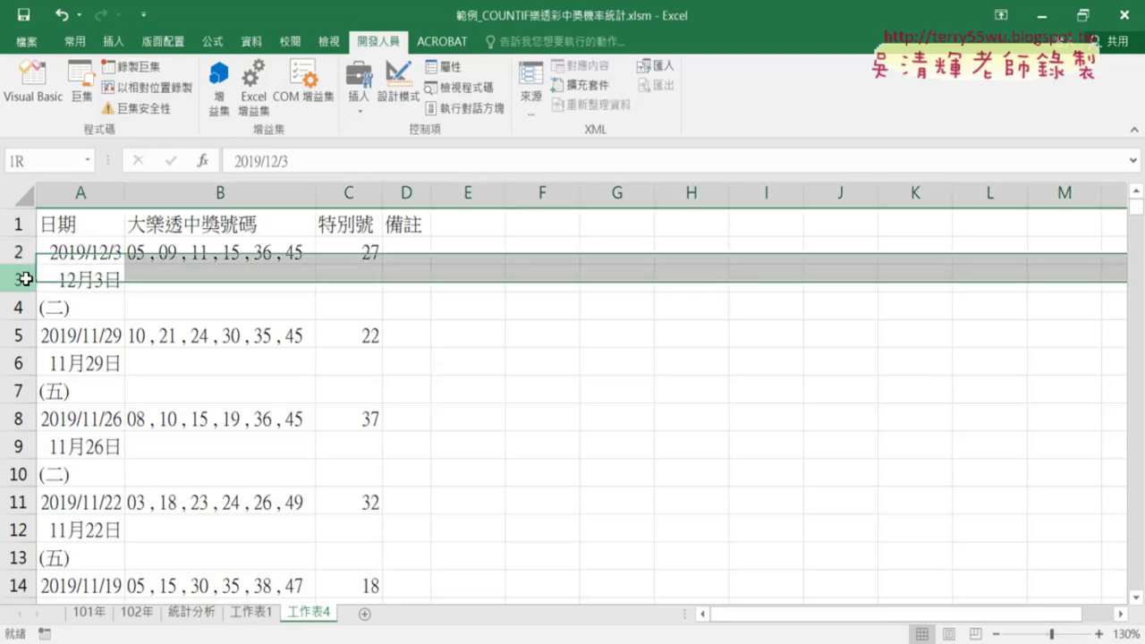
{"action": "left_click_drag", "start_coordinate": [25, 279], "coordinate": [22, 307]}
{"action": "left_click_drag", "start_coordinate": [21, 364], "coordinate": [29, 385]}
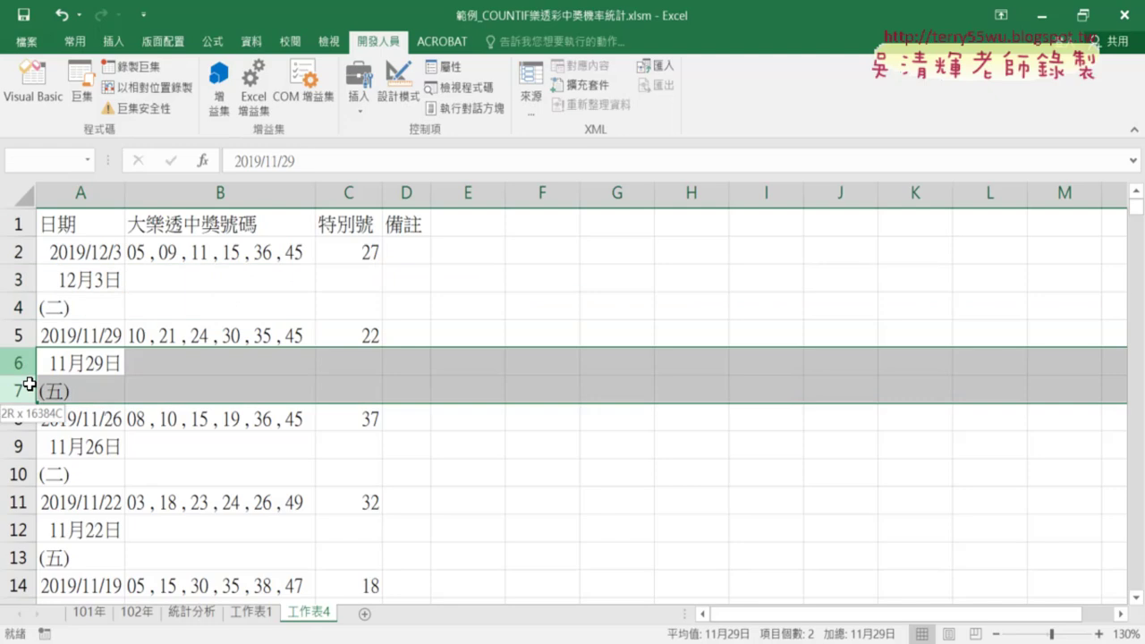
{"action": "left_click_drag", "start_coordinate": [26, 278], "coordinate": [30, 306]}
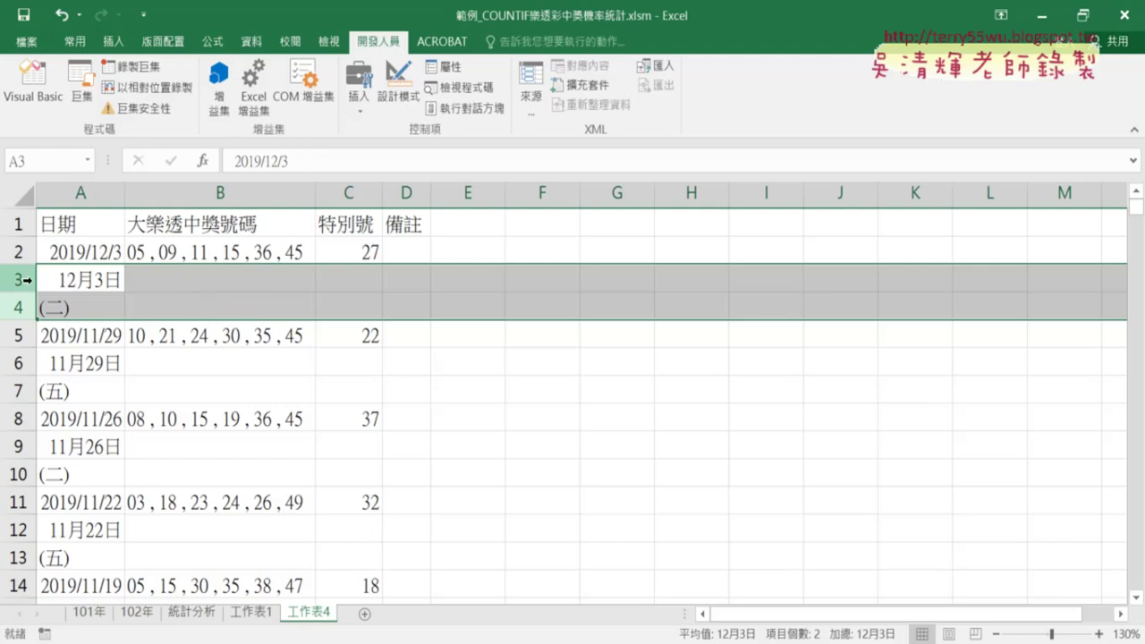
{"action": "left_click_drag", "start_coordinate": [26, 280], "coordinate": [30, 307]}
Step: Select the leftover row pairs 3–4, 6–7 and 9–10 to compare their contents
{"action": "right_click", "coordinate": [188, 310]}
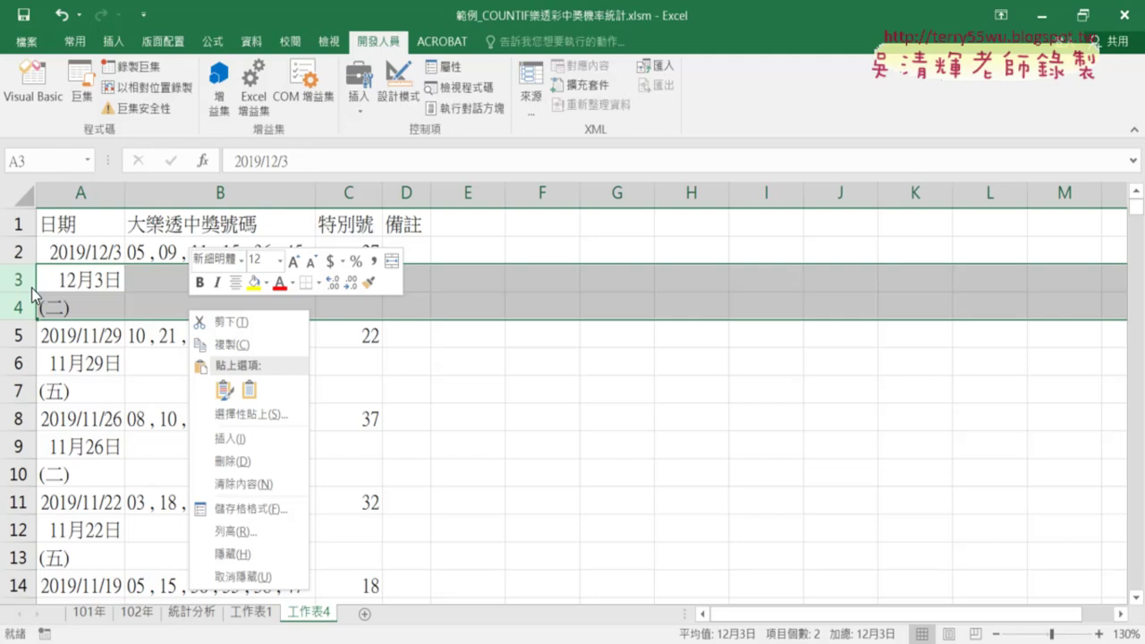
{"action": "left_click", "coordinate": [24, 285]}
{"action": "left_click_drag", "start_coordinate": [21, 280], "coordinate": [20, 304]}
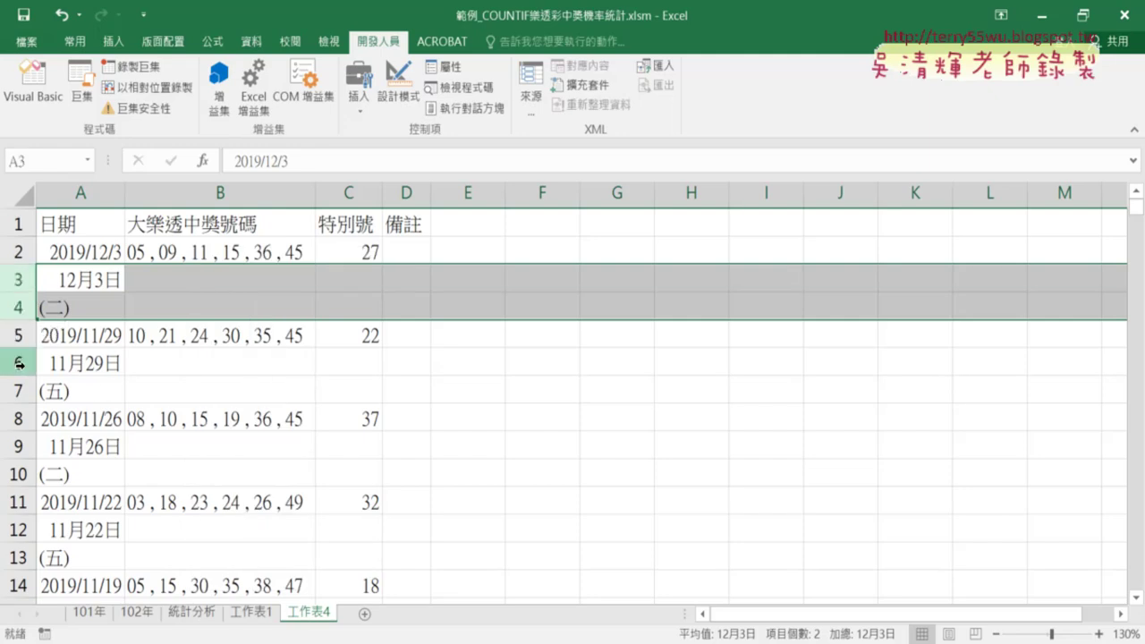
{"action": "left_click_drag", "start_coordinate": [20, 365], "coordinate": [24, 389]}
{"action": "left_click_drag", "start_coordinate": [25, 444], "coordinate": [33, 476]}
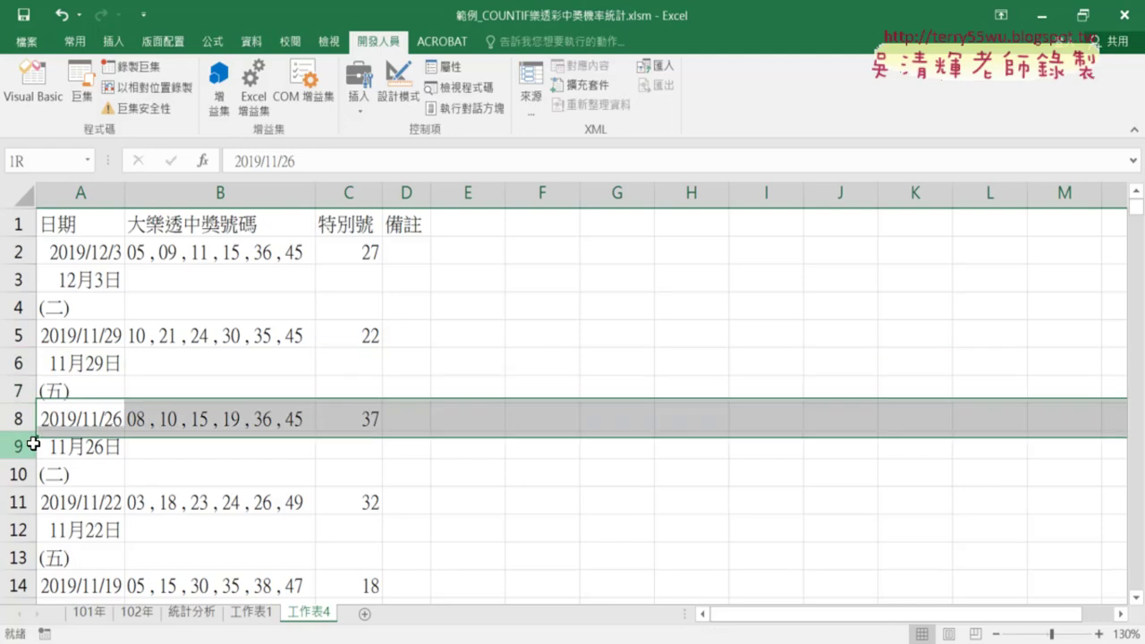
{"action": "left_click", "coordinate": [27, 281]}
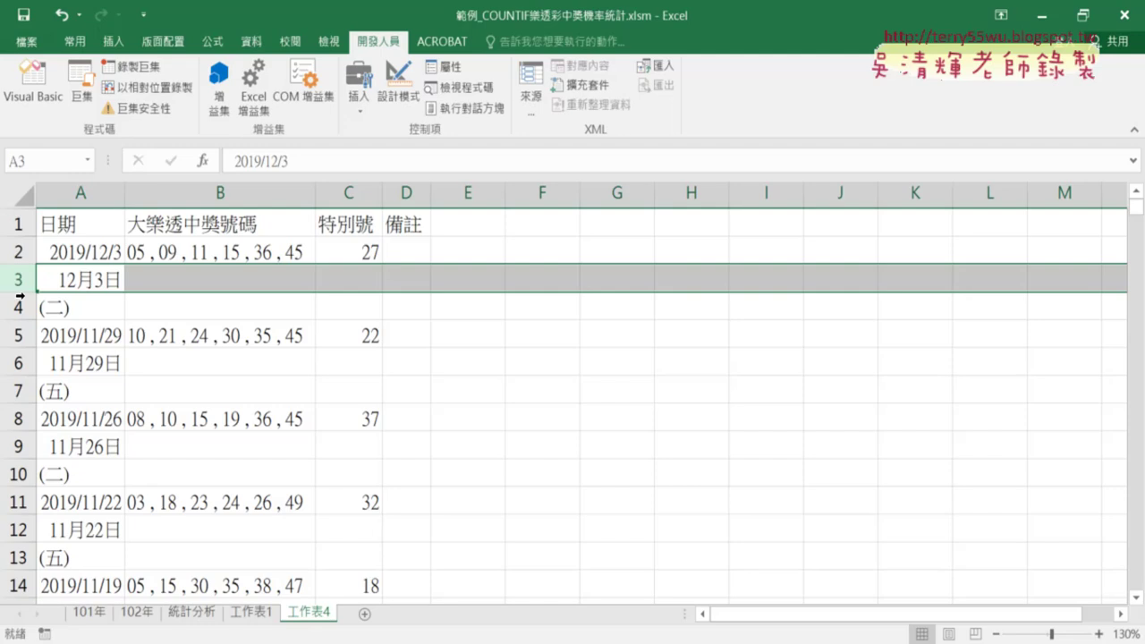
{"action": "left_click", "coordinate": [18, 309]}
{"action": "left_click", "coordinate": [22, 278]}
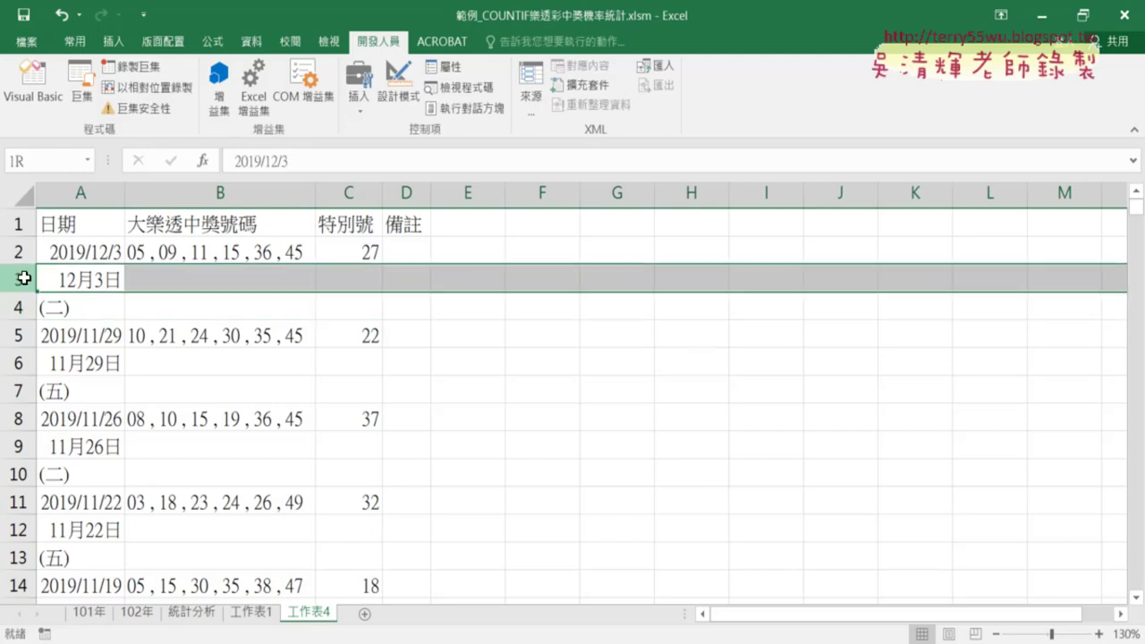
{"action": "left_click", "coordinate": [21, 306]}
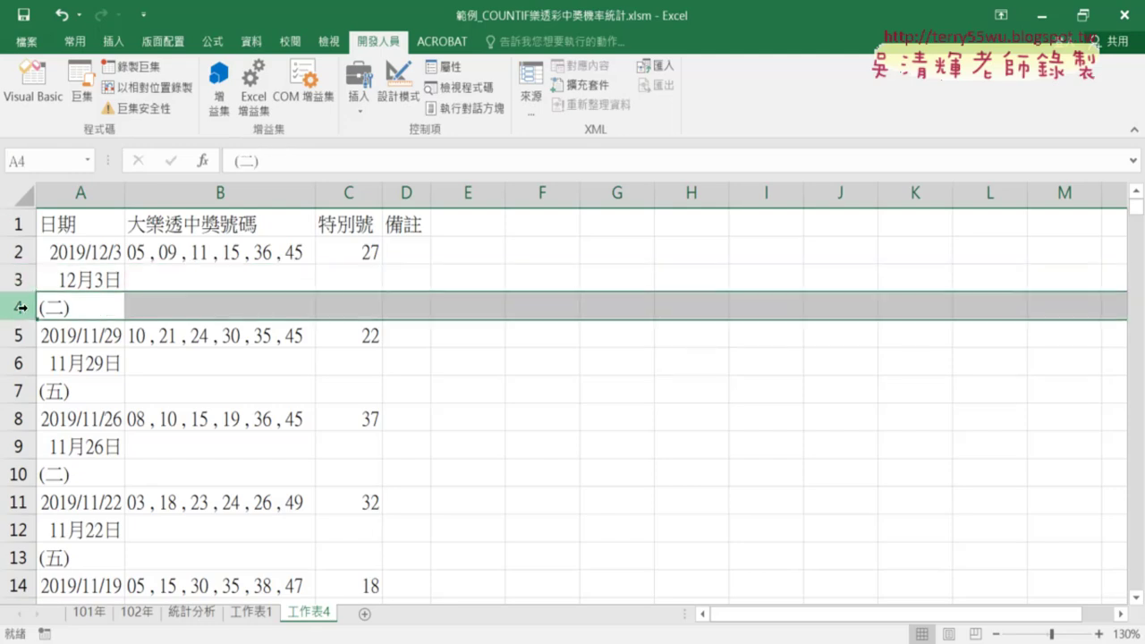
{"action": "left_click", "coordinate": [21, 362]}
{"action": "left_click", "coordinate": [21, 390]}
{"action": "left_click", "coordinate": [19, 279]}
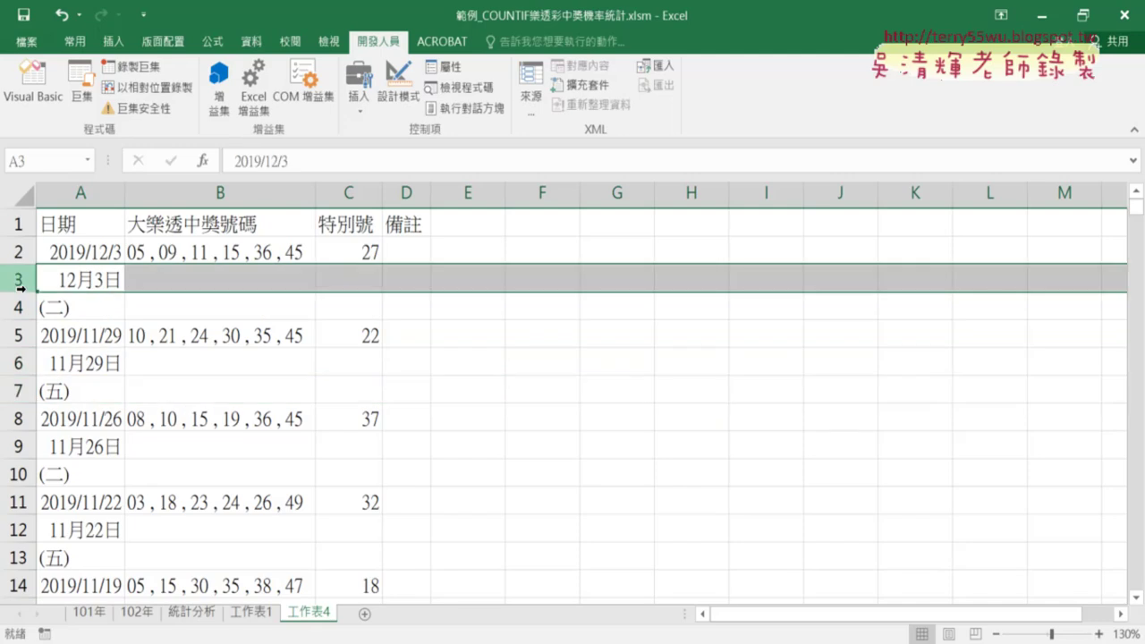
{"action": "left_click", "coordinate": [21, 362]}
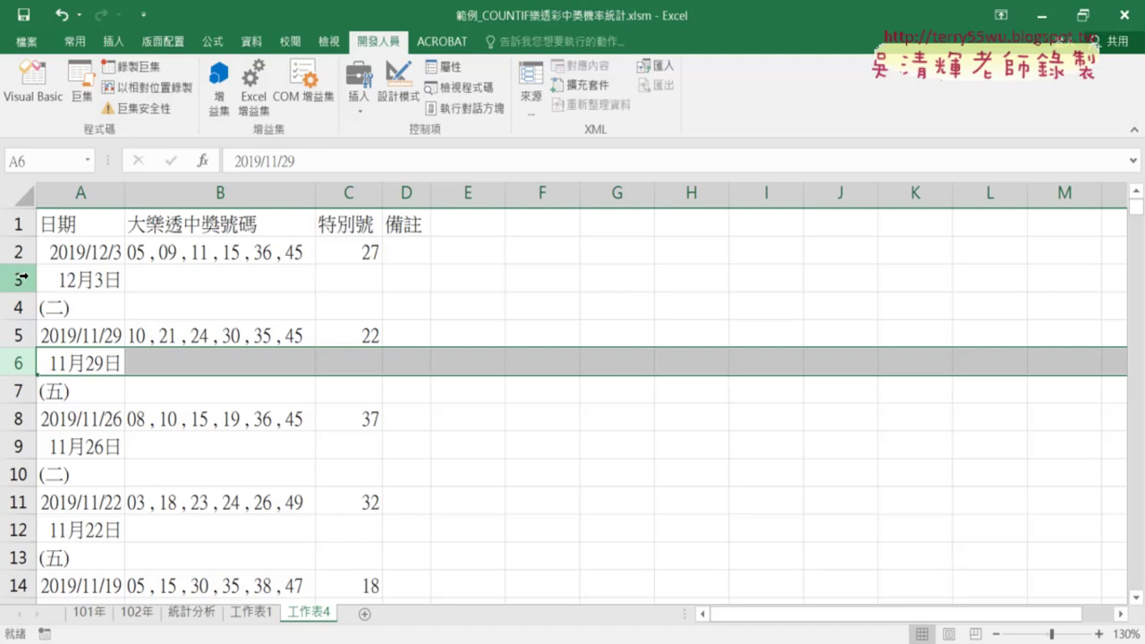
{"action": "left_click_drag", "start_coordinate": [21, 279], "coordinate": [18, 306]}
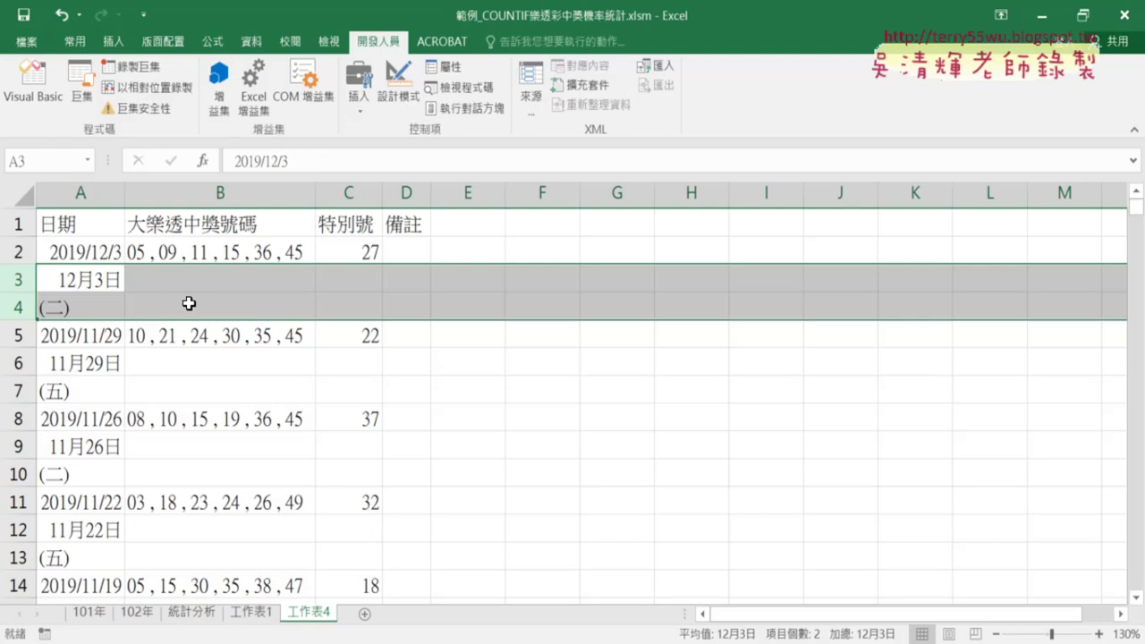
Step: Delete rows 3 and 4, then undo the deletion
{"action": "right_click", "coordinate": [212, 284]}
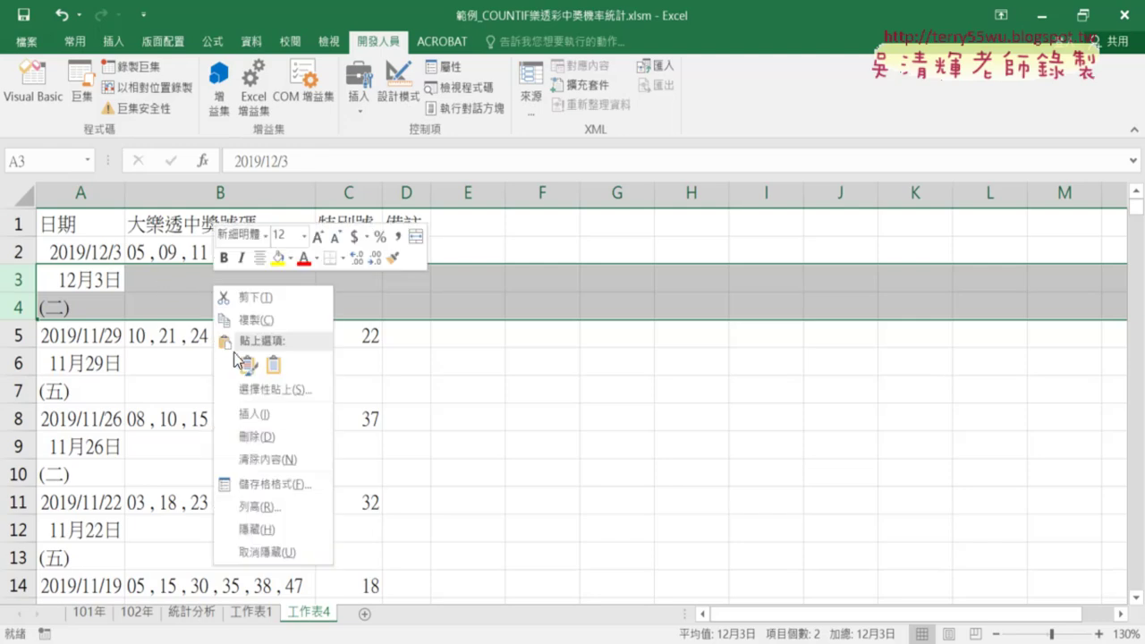
{"action": "left_click", "coordinate": [290, 437]}
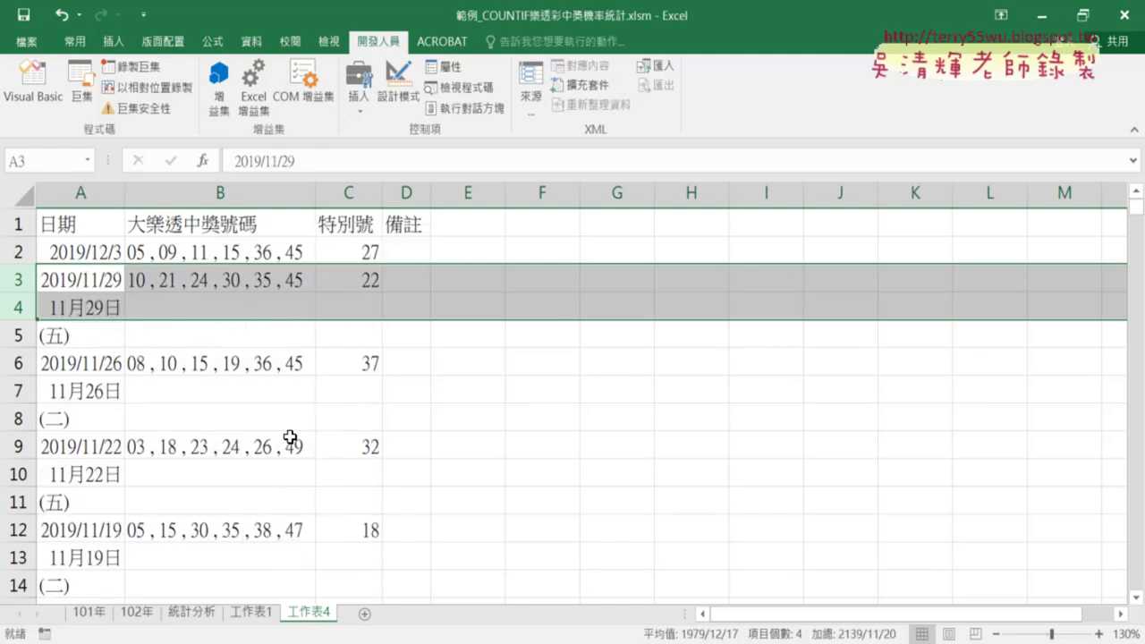
{"action": "left_click_drag", "start_coordinate": [25, 363], "coordinate": [26, 387]}
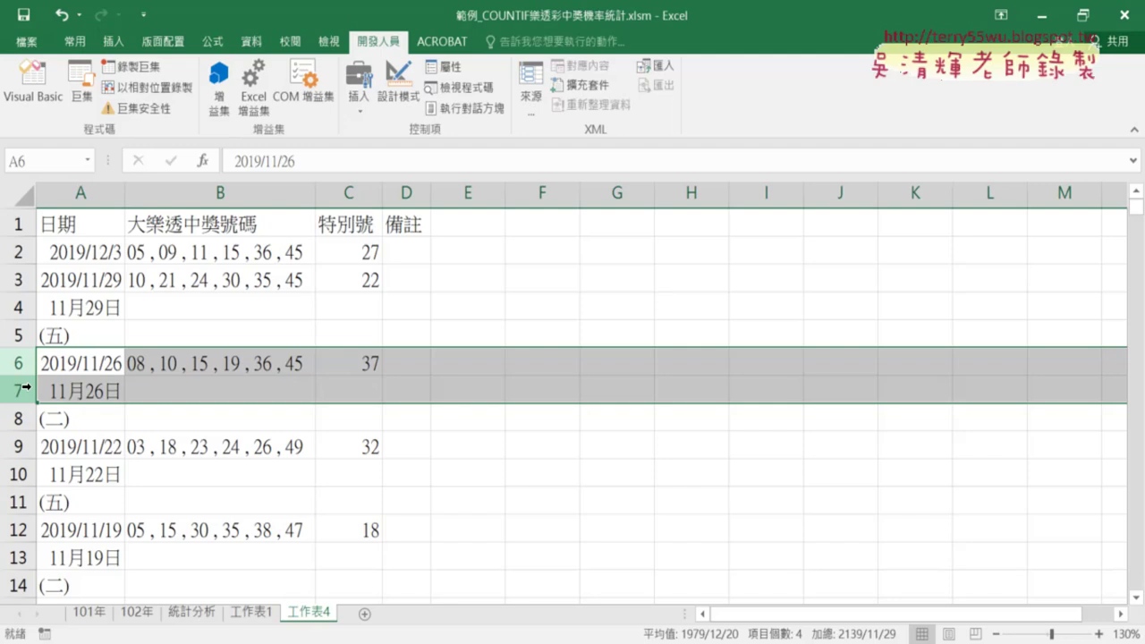
{"action": "key", "text": "ctrl+z"}
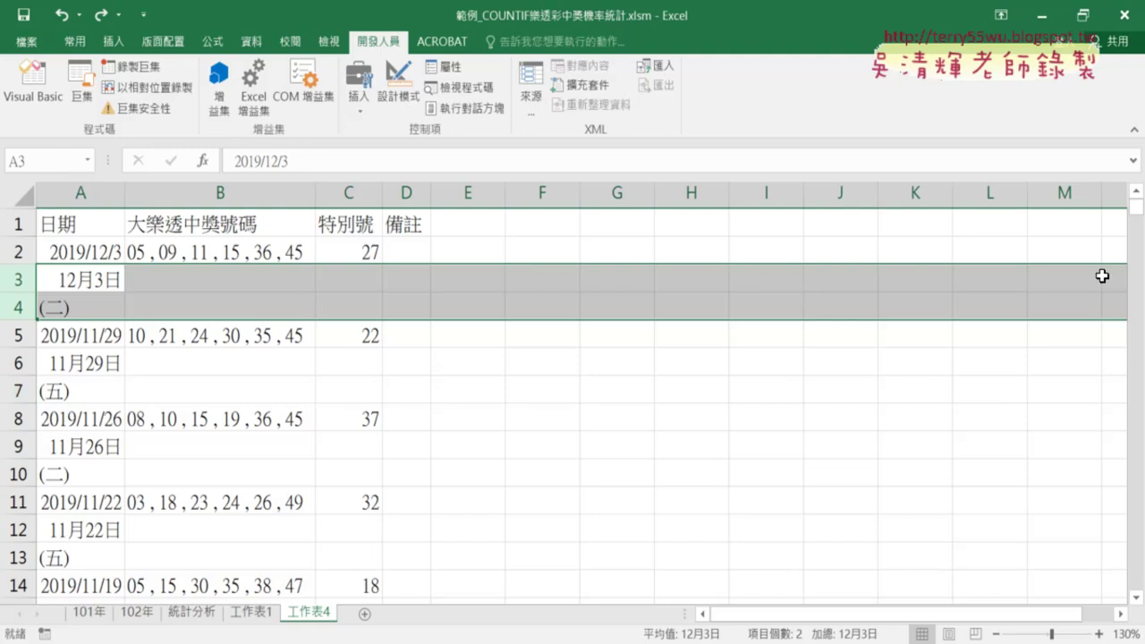
Step: Clear the contents of the last rows 900 and 901, then undo it
{"action": "left_click_drag", "start_coordinate": [1135, 208], "coordinate": [1142, 581]}
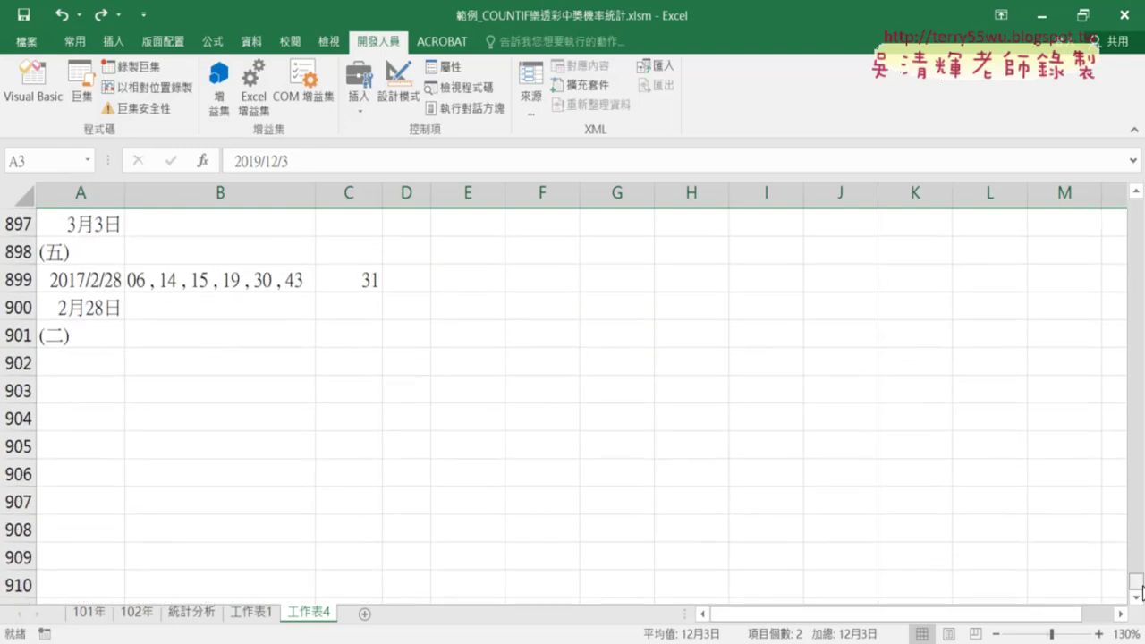
{"action": "scroll", "coordinate": [171, 402], "scroll_direction": "up", "scroll_amount": 2}
{"action": "left_click_drag", "start_coordinate": [18, 474], "coordinate": [17, 502]}
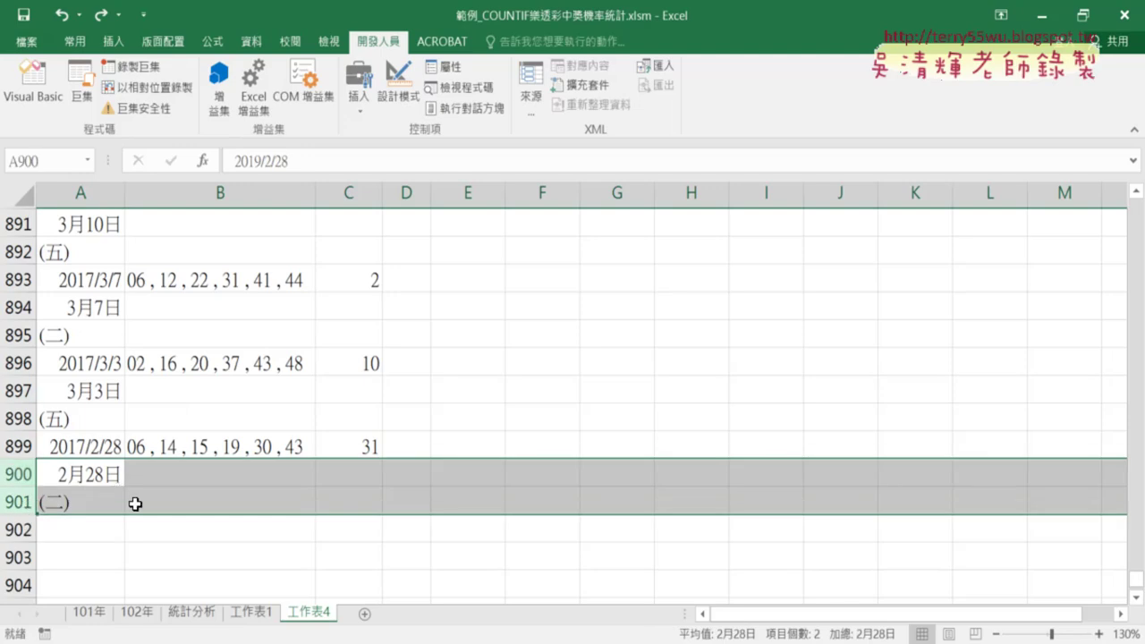
{"action": "right_click", "coordinate": [189, 495]}
{"action": "left_click", "coordinate": [243, 389]}
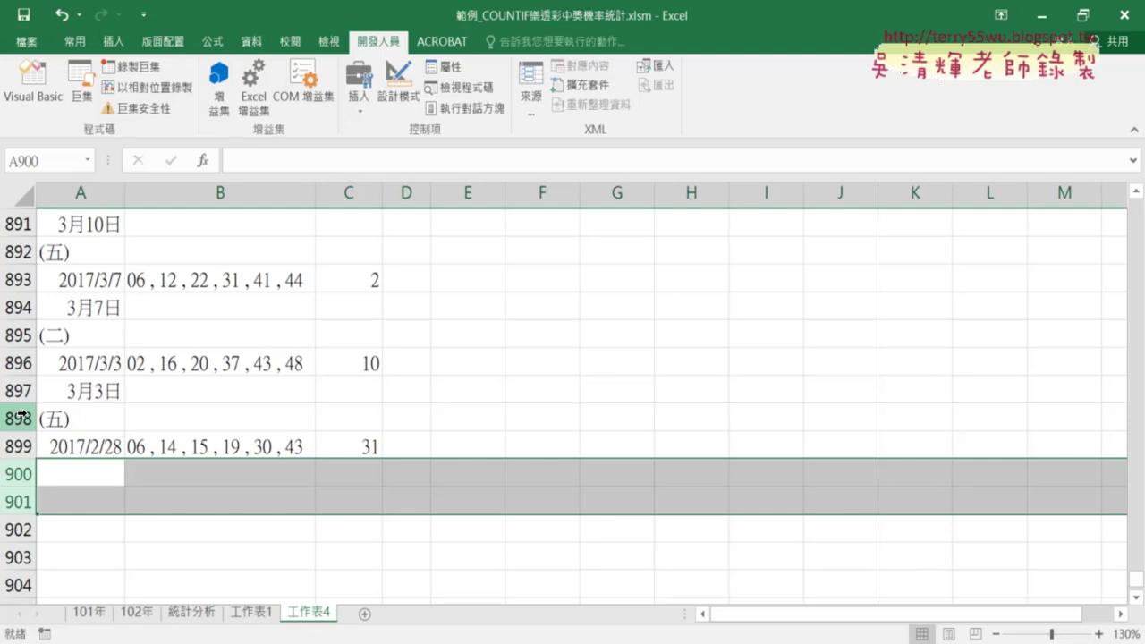
{"action": "key", "text": "ctrl+z"}
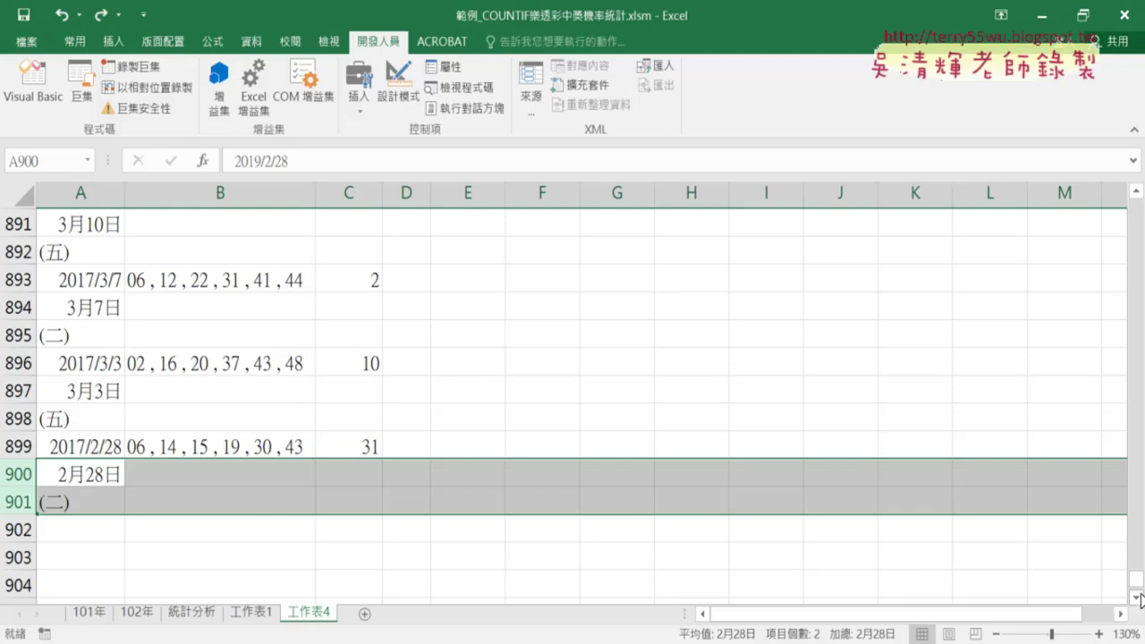
Step: Change Rows(i - 1) to Rows(i + 1) in the 刪除列 macro and run it
{"action": "left_click_drag", "start_coordinate": [1135, 579], "coordinate": [1136, 205]}
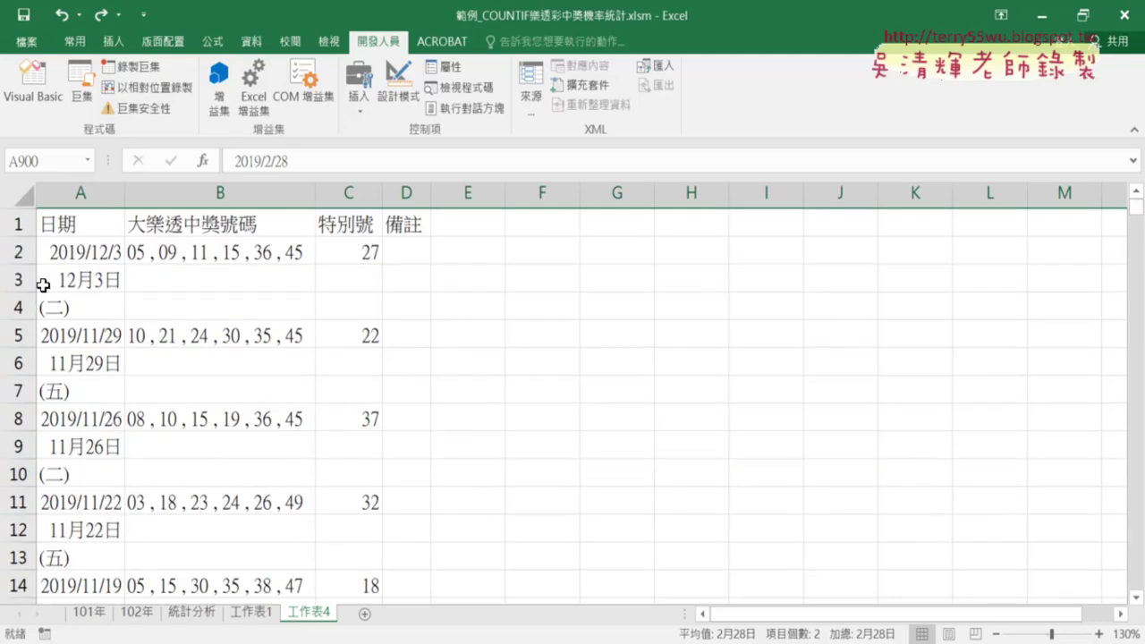
{"action": "left_click_drag", "start_coordinate": [27, 284], "coordinate": [25, 302]}
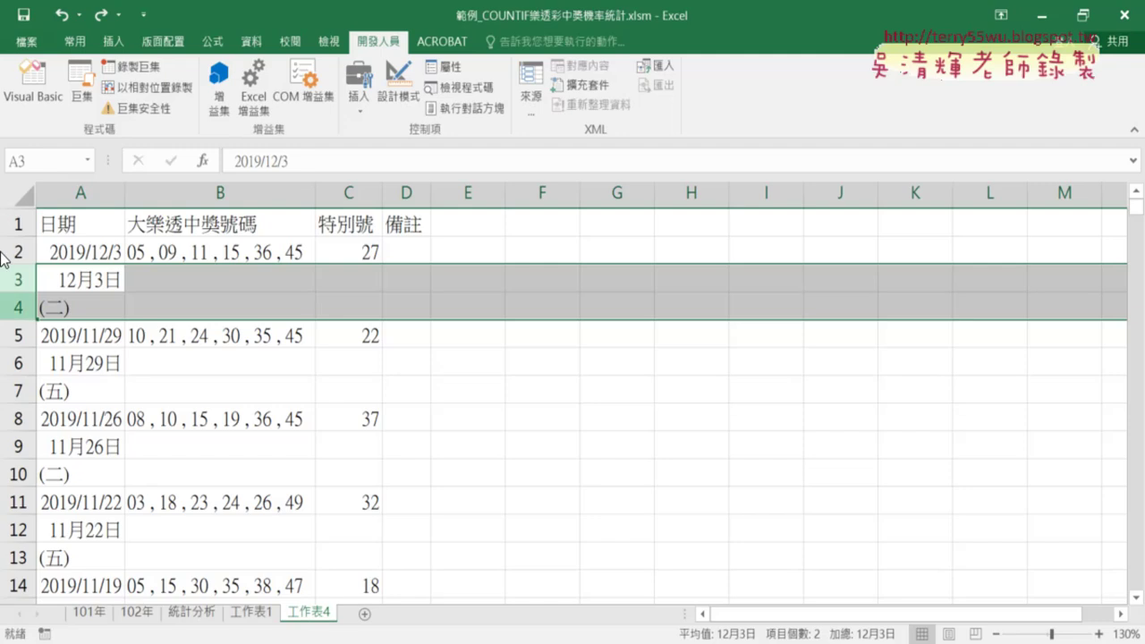
{"action": "left_click", "coordinate": [49, 90]}
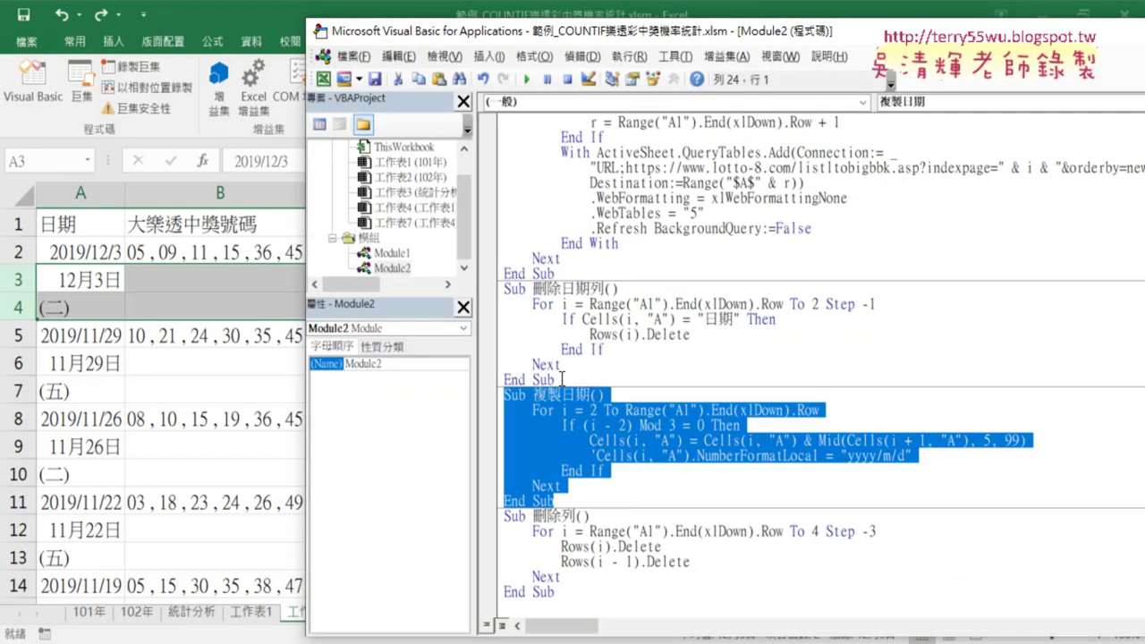
{"action": "left_click", "coordinate": [632, 440]}
{"action": "left_click", "coordinate": [629, 561]}
{"action": "left_click_drag", "start_coordinate": [570, 576], "coordinate": [505, 531]}
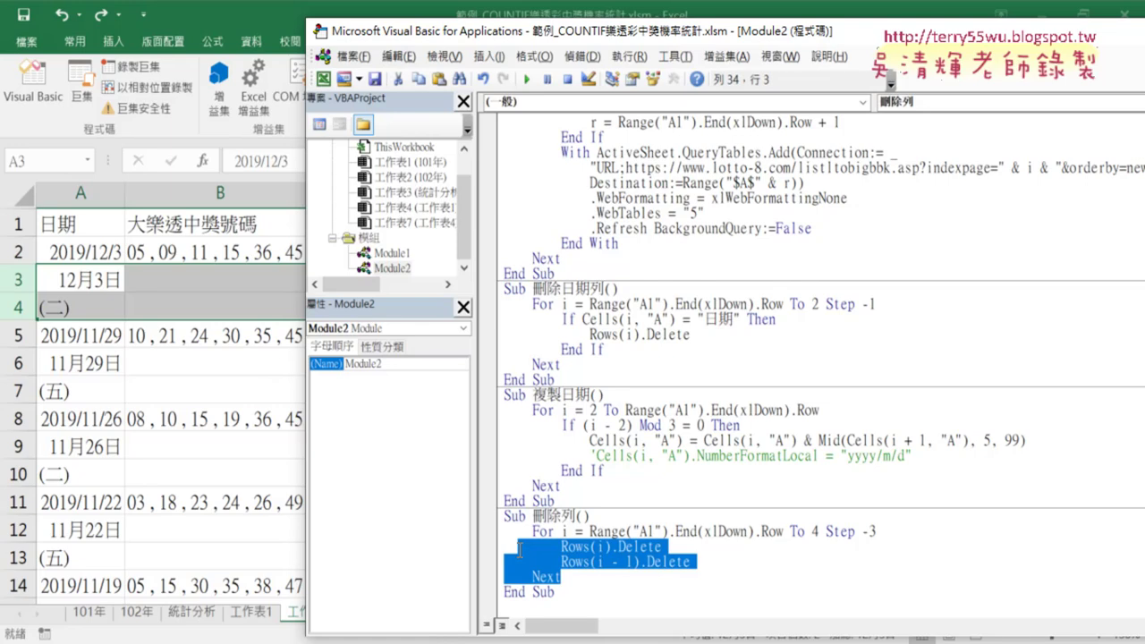
{"action": "left_click", "coordinate": [628, 561]}
{"action": "key", "text": "BackSpace"}
{"action": "type", "text": "+"}
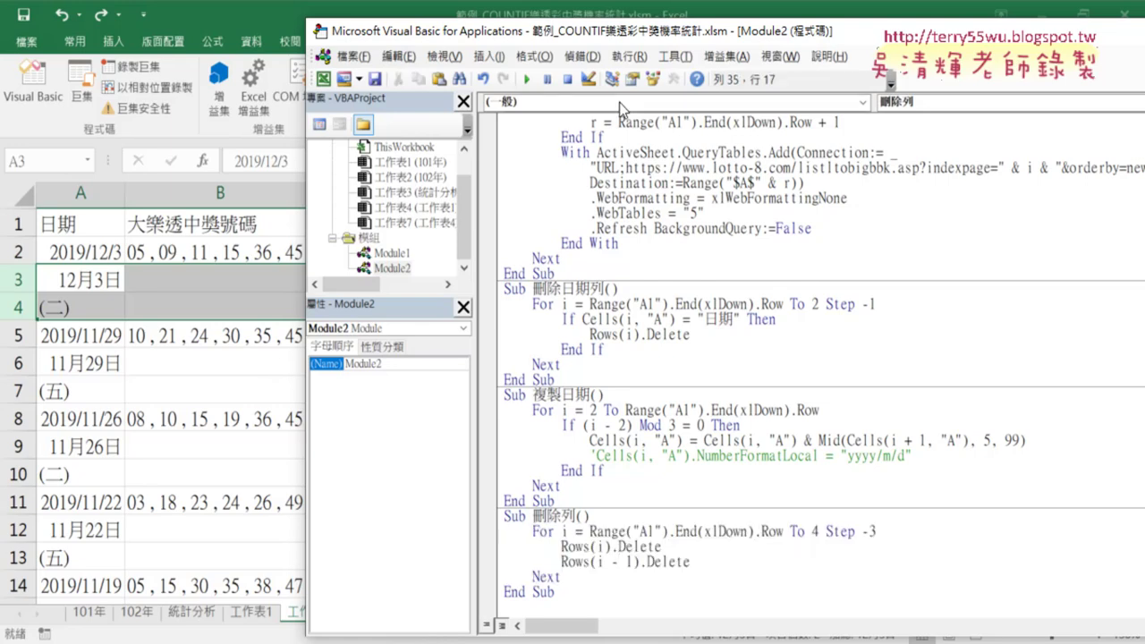
{"action": "left_click", "coordinate": [526, 80]}
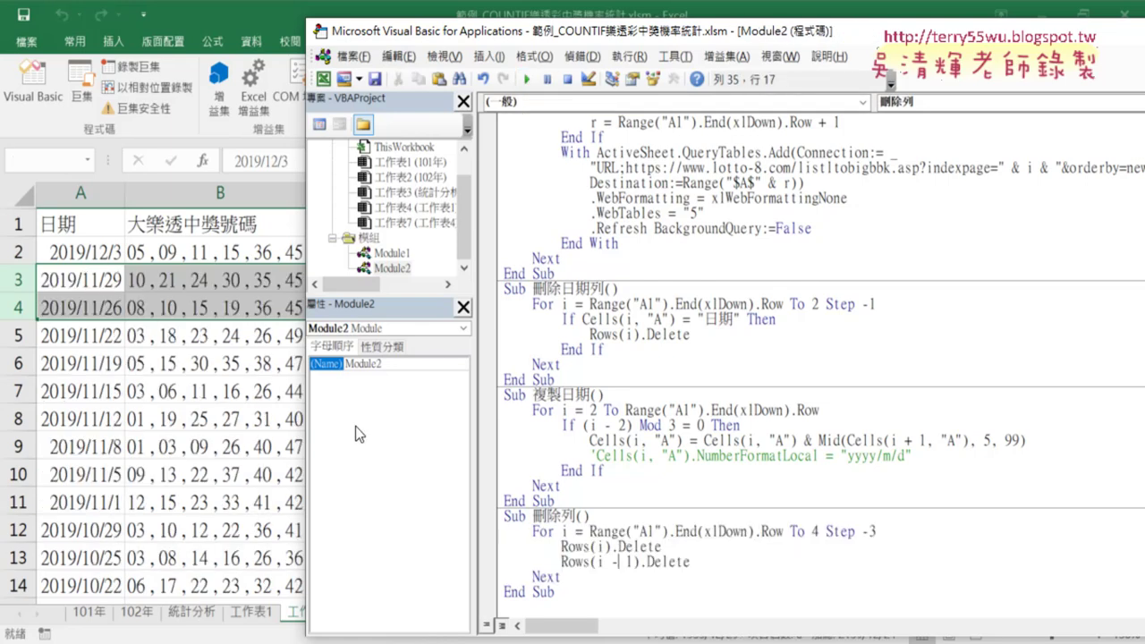
Step: Scroll down through the cleaned 工作表4 and add the new sheet 工作表5
{"action": "left_click", "coordinate": [150, 380]}
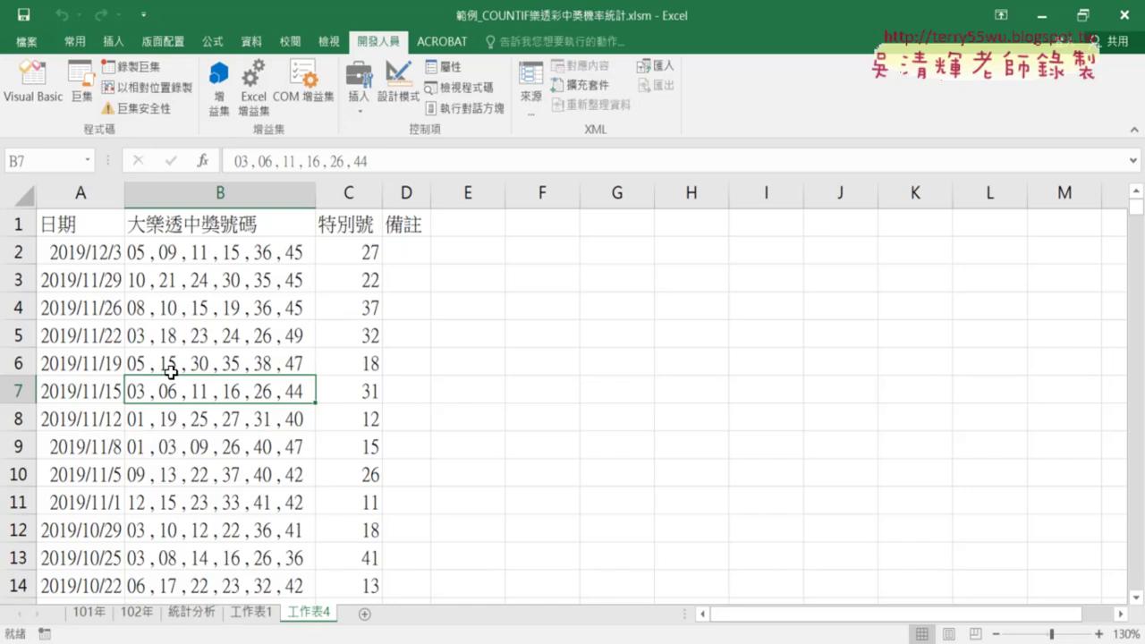
{"action": "scroll", "coordinate": [159, 366], "scroll_direction": "down", "scroll_amount": 13}
{"action": "scroll", "coordinate": [259, 367], "scroll_direction": "down", "scroll_amount": 7}
{"action": "scroll", "coordinate": [233, 382], "scroll_direction": "down", "scroll_amount": 9}
{"action": "scroll", "coordinate": [233, 381], "scroll_direction": "down", "scroll_amount": 8}
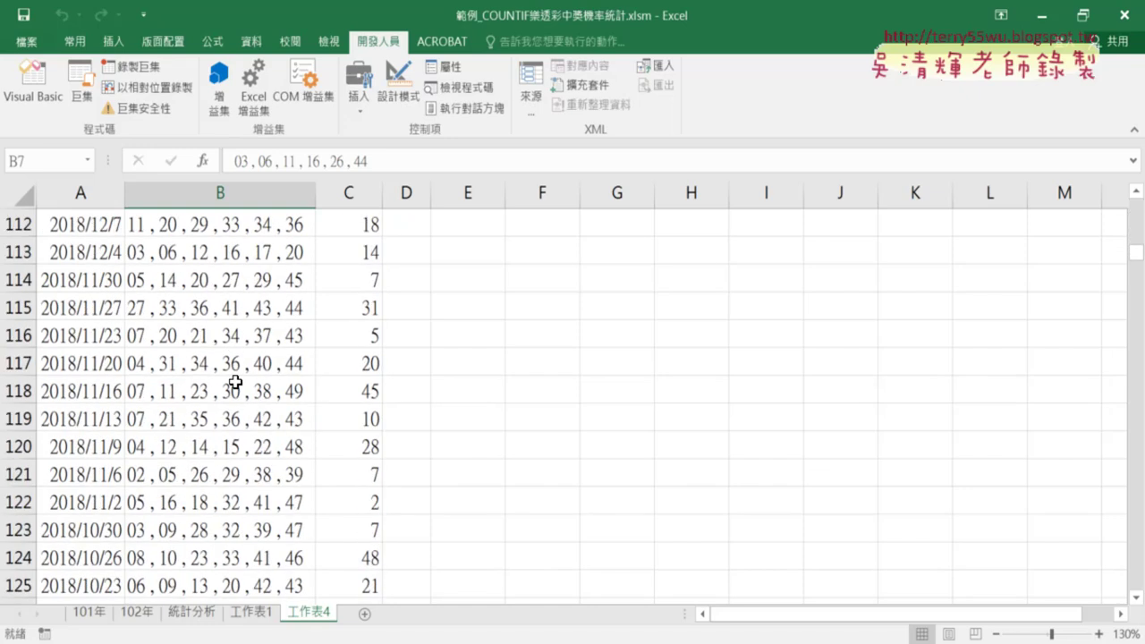
{"action": "scroll", "coordinate": [233, 382], "scroll_direction": "down", "scroll_amount": 13}
{"action": "scroll", "coordinate": [234, 382], "scroll_direction": "down", "scroll_amount": 6}
{"action": "scroll", "coordinate": [234, 383], "scroll_direction": "down", "scroll_amount": 14}
{"action": "scroll", "coordinate": [234, 383], "scroll_direction": "down", "scroll_amount": 4}
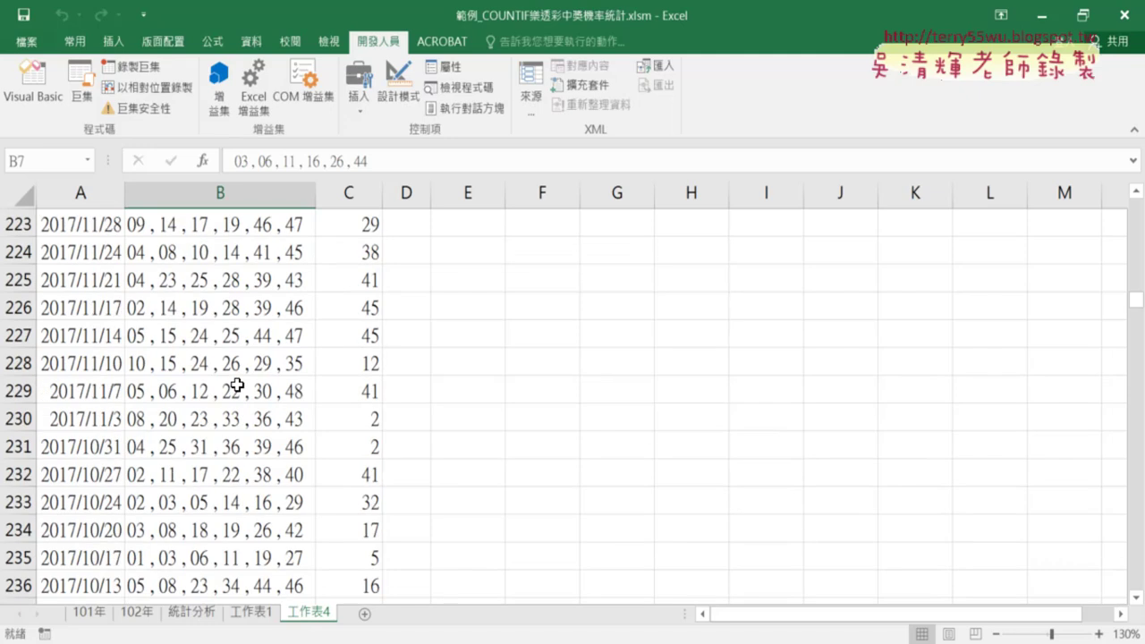
{"action": "scroll", "coordinate": [218, 345], "scroll_direction": "down", "scroll_amount": 10}
{"action": "left_click", "coordinate": [366, 615]}
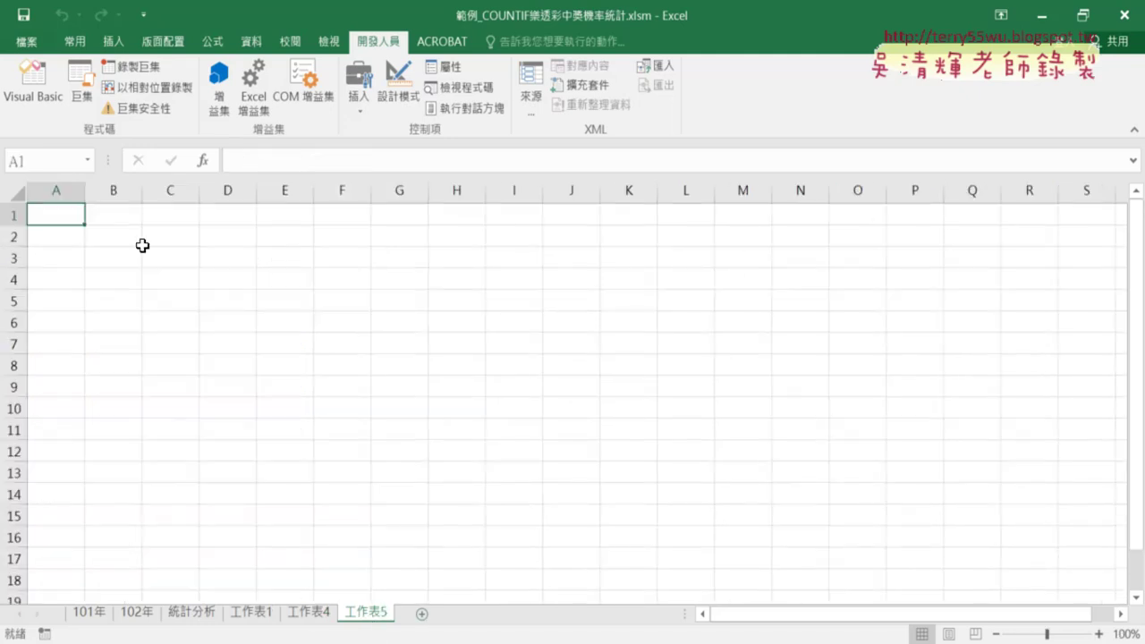
Step: Run 批次大樂透下載, 刪除日期列 and 複製日期, then autofit column A to show full dates
{"action": "left_click", "coordinate": [33, 84]}
{"action": "scroll", "coordinate": [656, 259], "scroll_direction": "up", "scroll_amount": 2}
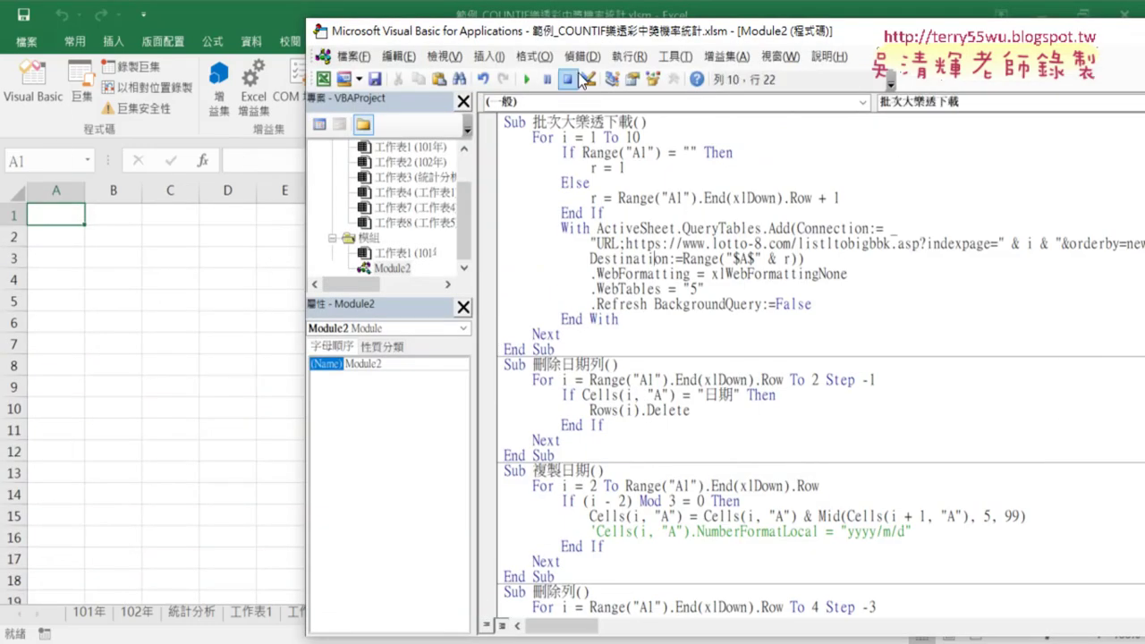
{"action": "left_click", "coordinate": [527, 79]}
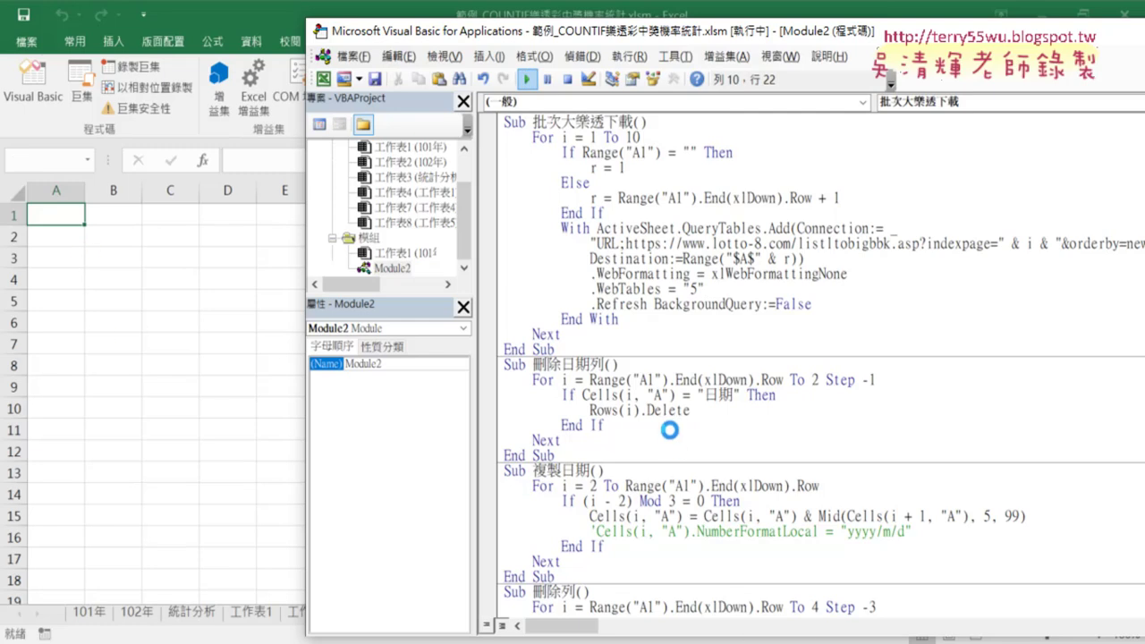
{"action": "left_click", "coordinate": [648, 414]}
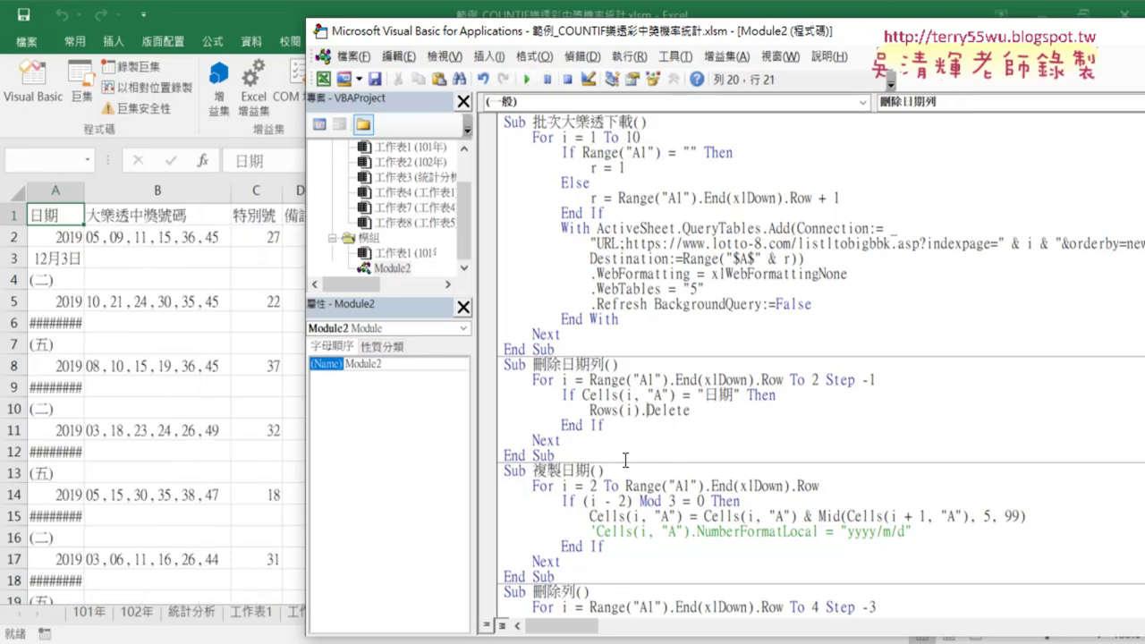
{"action": "left_click", "coordinate": [617, 516]}
{"action": "left_click", "coordinate": [526, 79]}
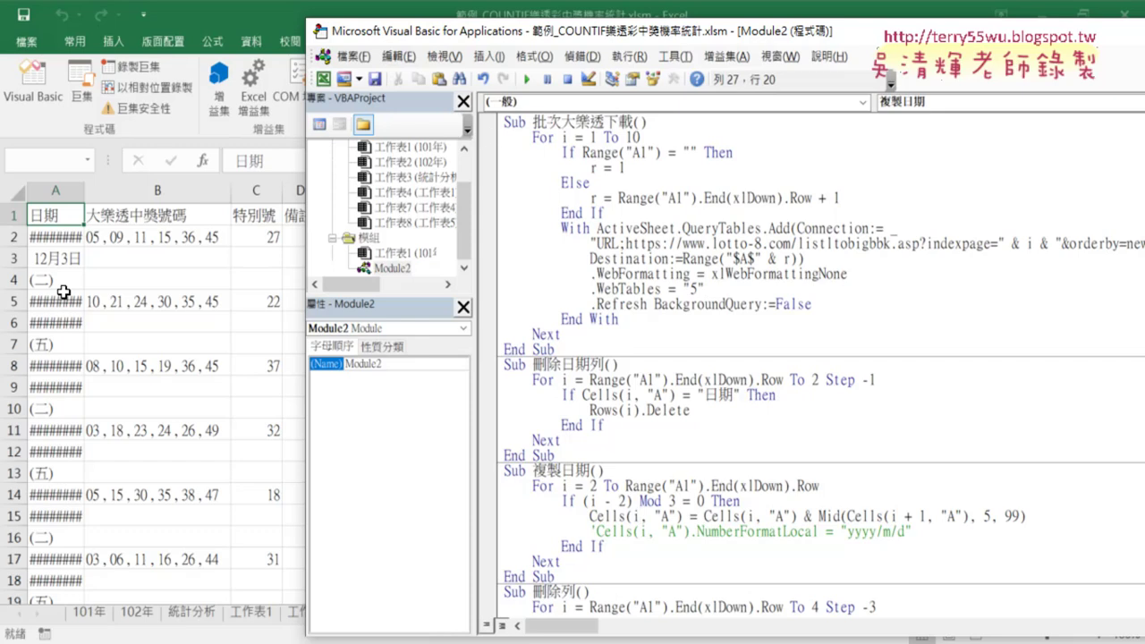
{"action": "left_click", "coordinate": [84, 191]}
{"action": "double_click", "coordinate": [84, 190]}
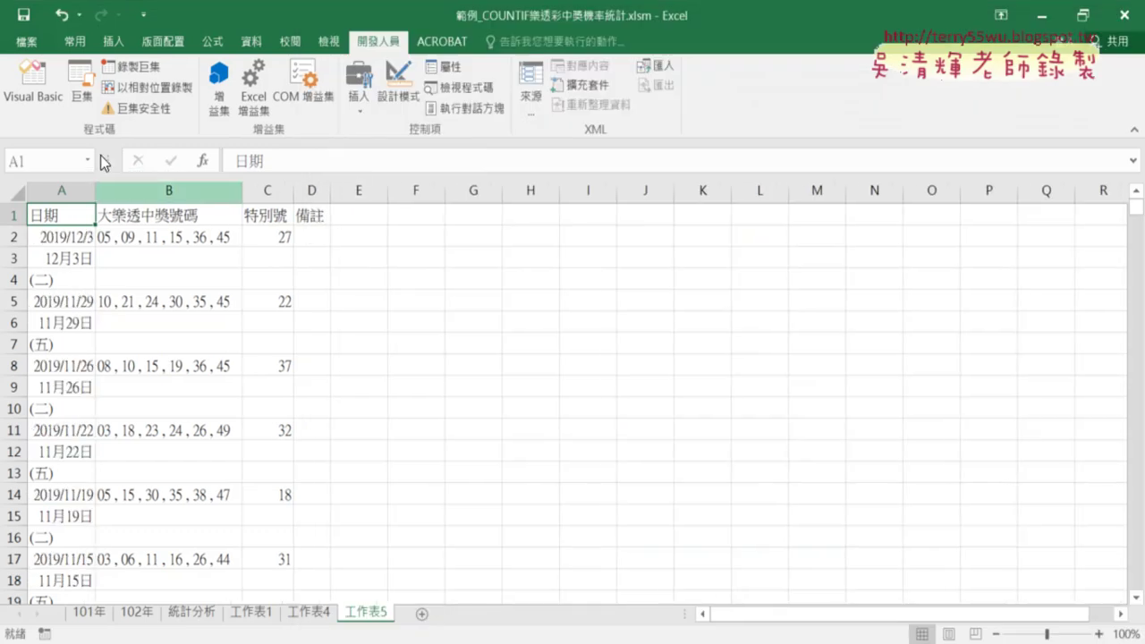
{"action": "left_click", "coordinate": [54, 94]}
{"action": "scroll", "coordinate": [686, 469], "scroll_direction": "down", "scroll_amount": 2}
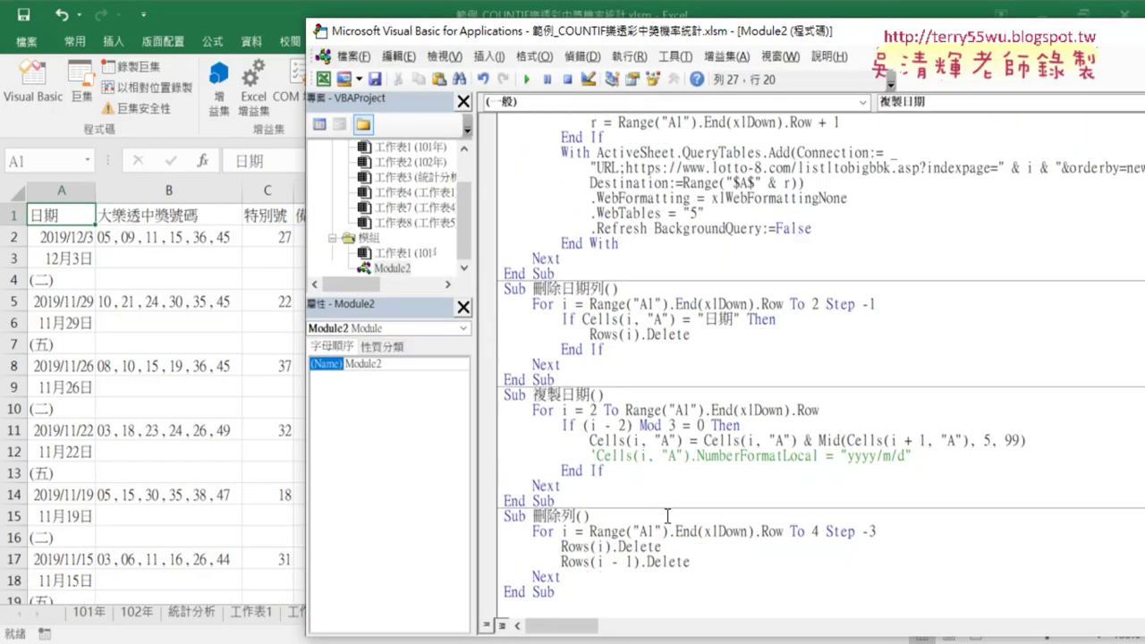
Step: Check the last filled row of column A on the worksheet
{"action": "left_click", "coordinate": [660, 547]}
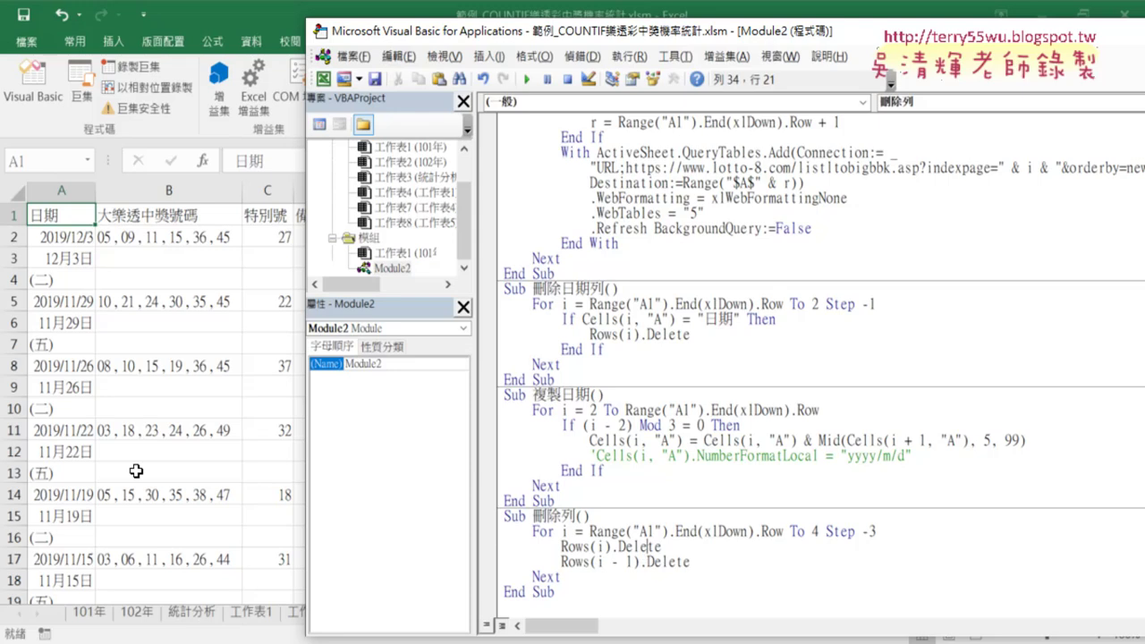
{"action": "left_click", "coordinate": [75, 472]}
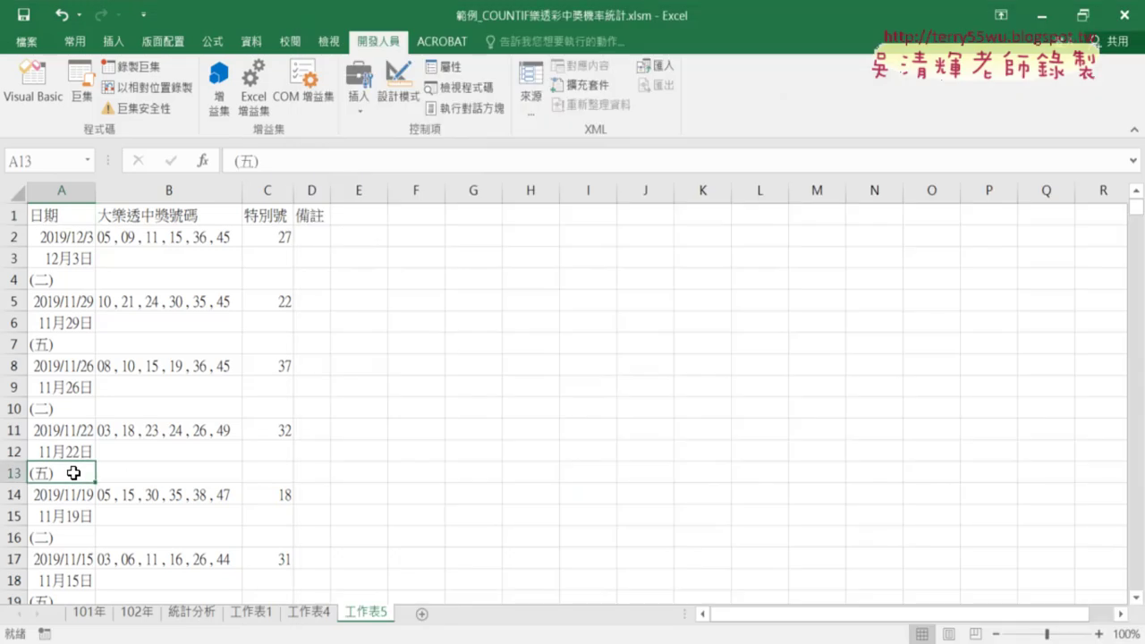
{"action": "key", "text": "ctrl+Down"}
{"action": "scroll", "coordinate": [134, 478], "scroll_direction": "down", "scroll_amount": 1}
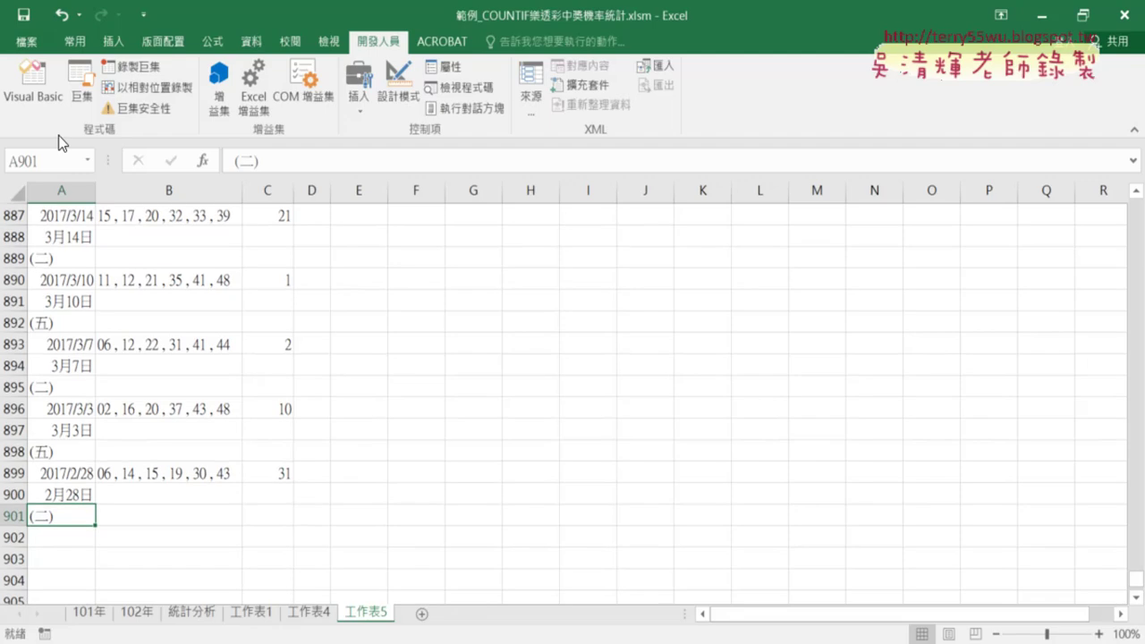
{"action": "left_click", "coordinate": [33, 85]}
Step: Delete the old body of the 刪除列 macro
{"action": "mouse_move", "coordinate": [693, 561]}
{"action": "left_mouse_down"}
{"action": "mouse_move", "coordinate": [496, 531]}
{"action": "mouse_move", "coordinate": [473, 544]}
{"action": "left_mouse_up"}
{"action": "key", "text": "Delete"}
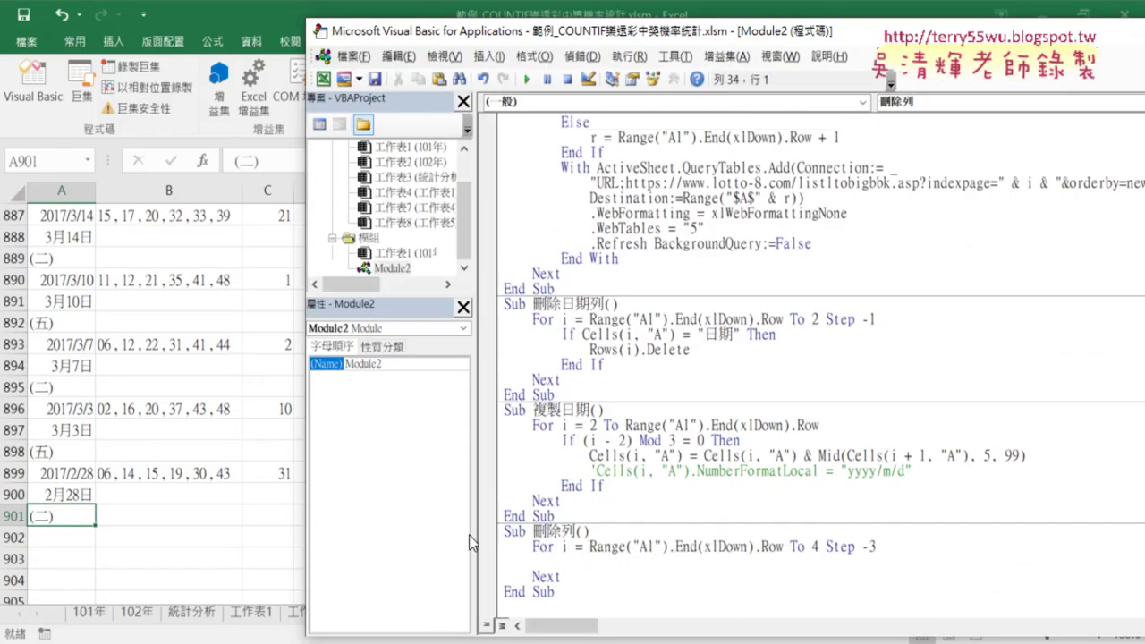
{"action": "mouse_move", "coordinate": [533, 531]}
{"action": "left_mouse_down"}
{"action": "mouse_move", "coordinate": [574, 530]}
{"action": "mouse_move", "coordinate": [580, 590]}
{"action": "left_mouse_up"}
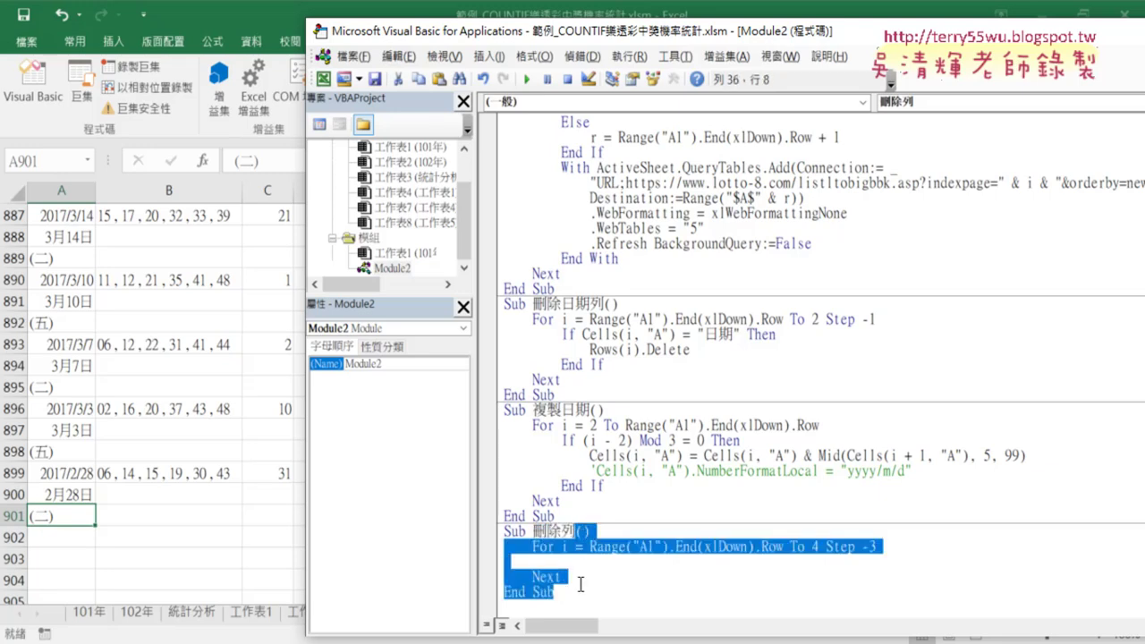
{"action": "key", "text": "Delete"}
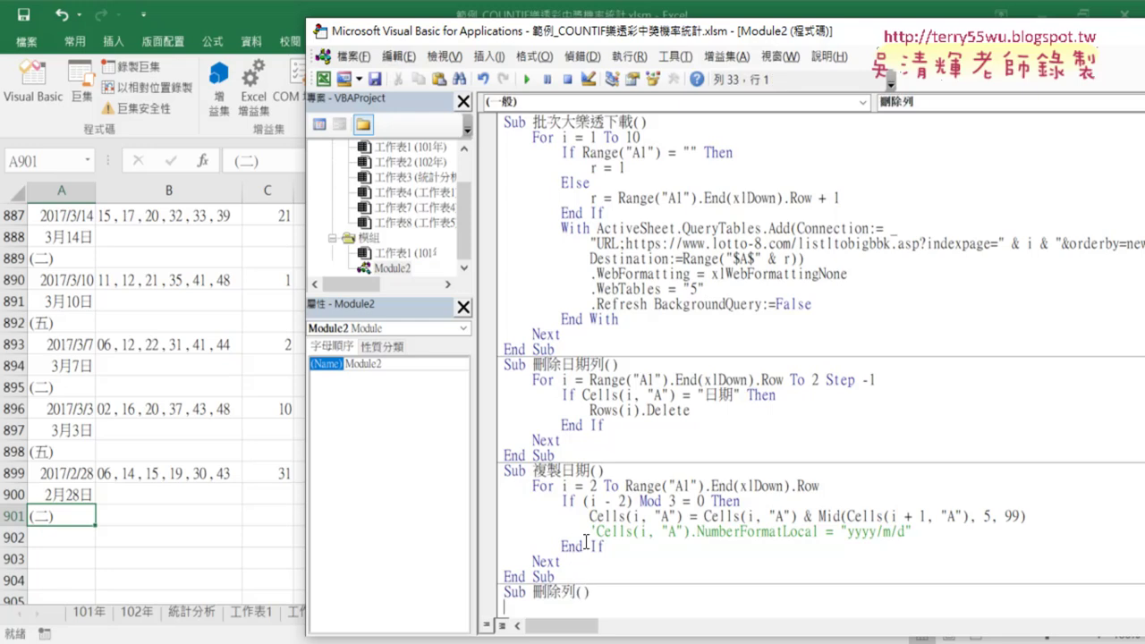
{"action": "scroll", "coordinate": [586, 542], "scroll_direction": "down", "scroll_amount": 1}
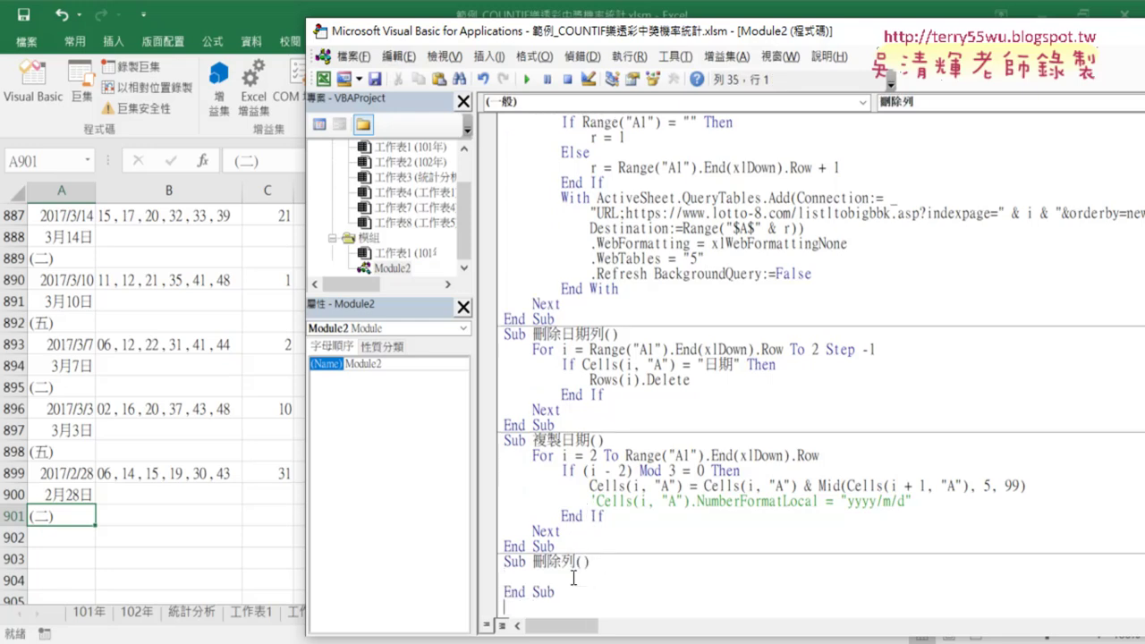
{"action": "key", "text": "Down"}
{"action": "key", "text": "Down"}
{"action": "key", "text": "Down"}
{"action": "key", "text": "Down"}
{"action": "key", "text": "Down"}
{"action": "key", "text": "Down"}
{"action": "key", "text": "Down"}
{"action": "key", "text": "Down"}
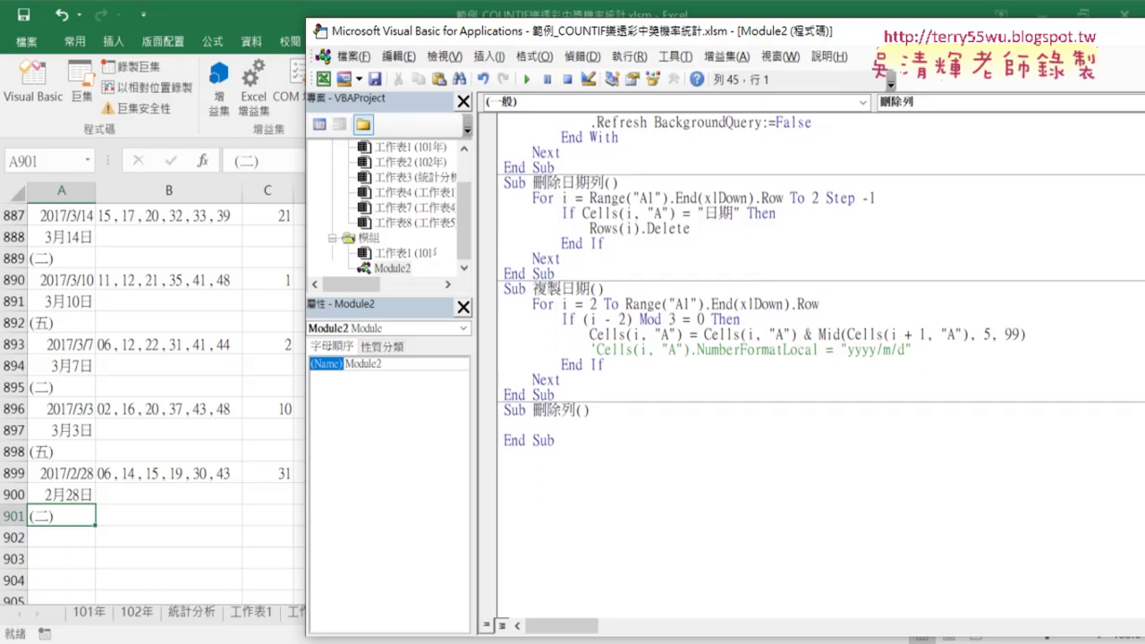
{"action": "key", "text": "Down"}
Step: Begin the loop line: for i=range("A1").End(xlDown).Row to
{"action": "left_click", "coordinate": [576, 404]}
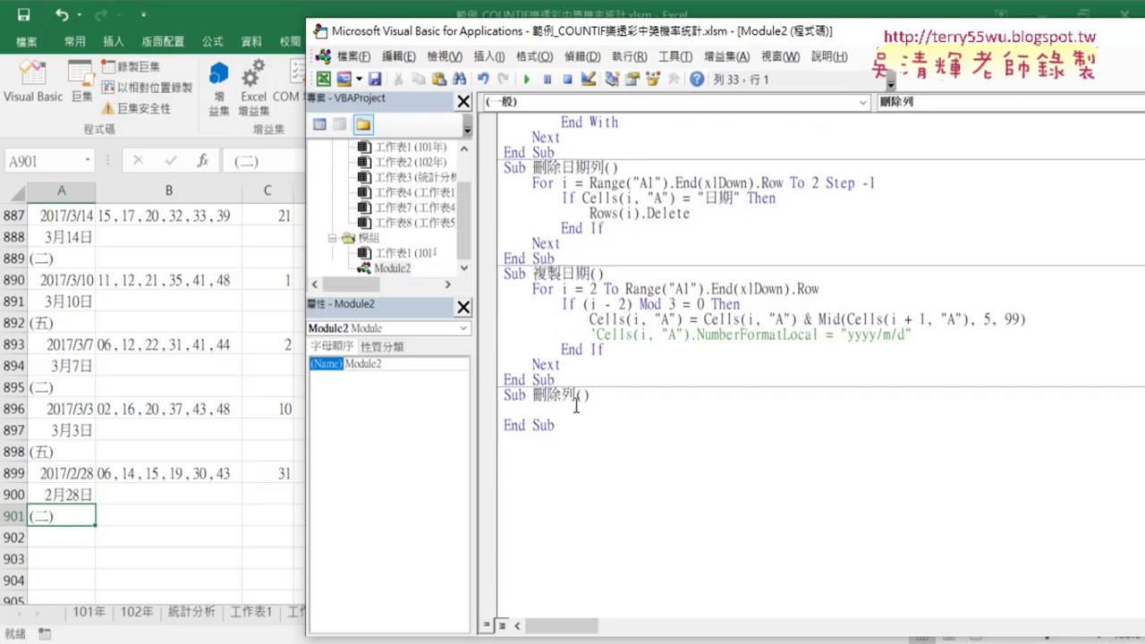
{"action": "key", "text": "Tab"}
{"action": "type", "text": "o"}
{"action": "type", "text": "r i="}
{"action": "type", "text": "ra"}
{"action": "type", "text": "nge"}
{"action": "type", "text": "(\"A"}
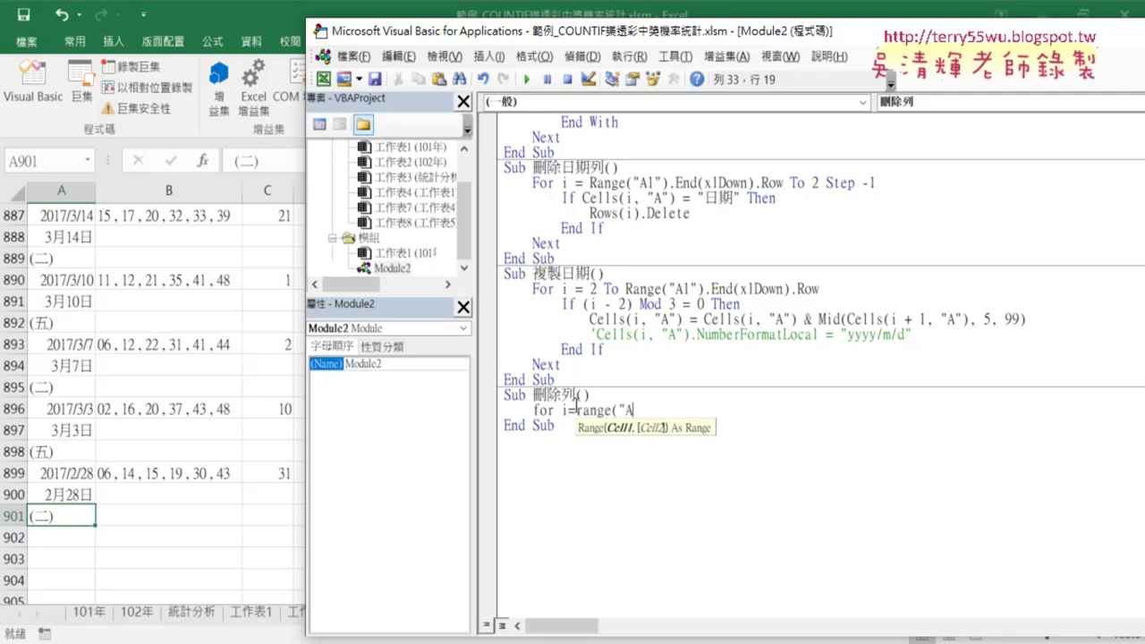
{"action": "type", "text": "1\")"}
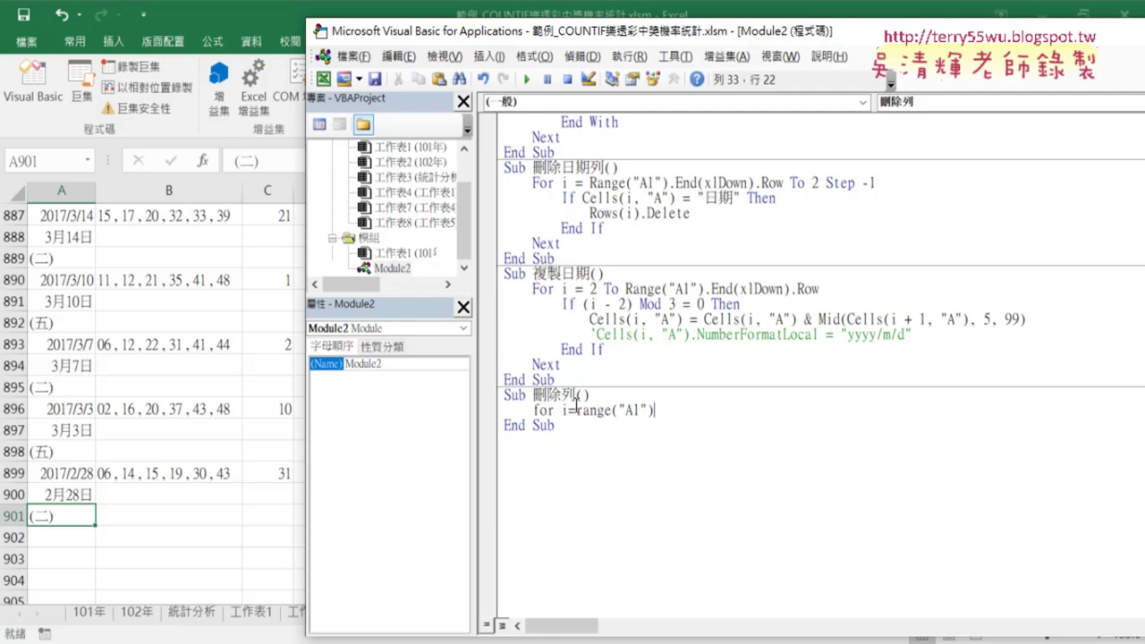
{"action": "type", "text": ".E"}
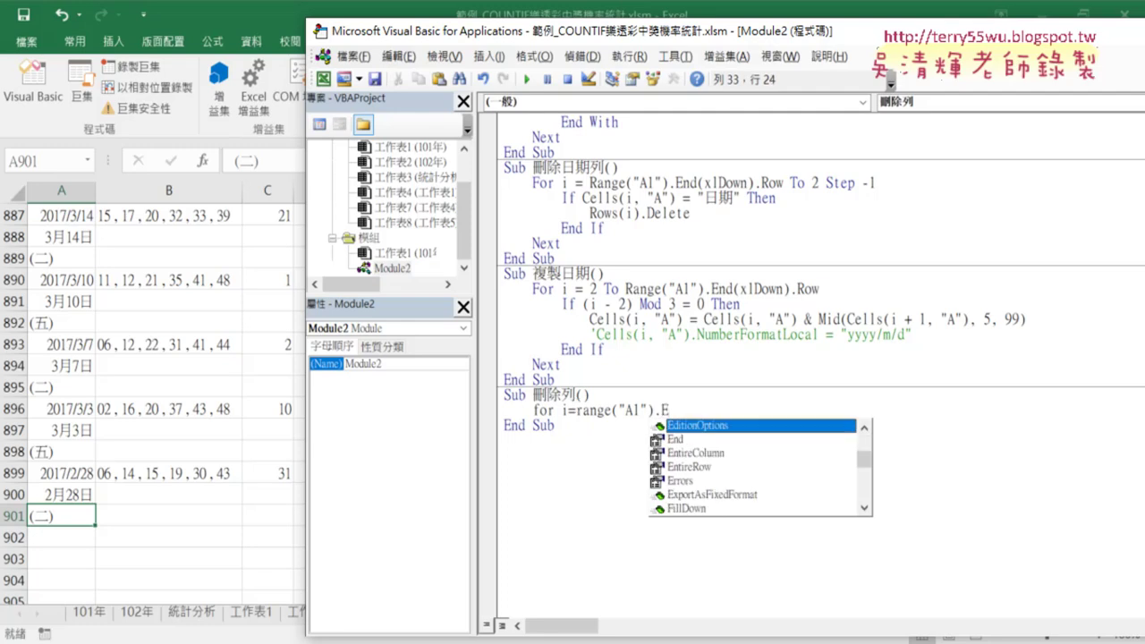
{"action": "type", "text": "nd "}
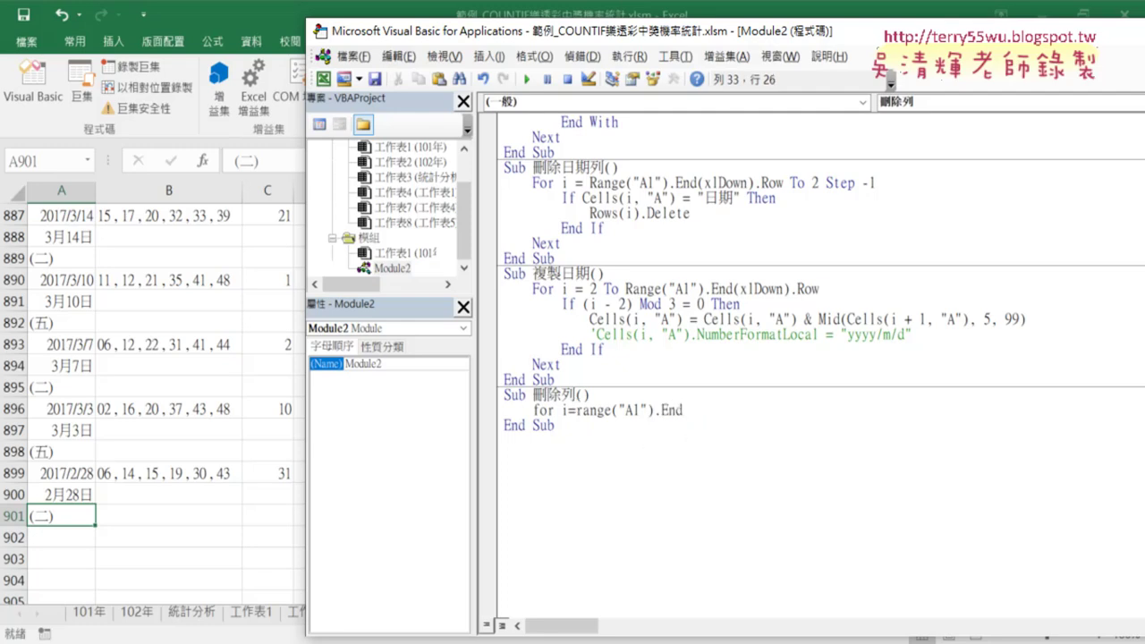
{"action": "type", "text": "(xlDown "}
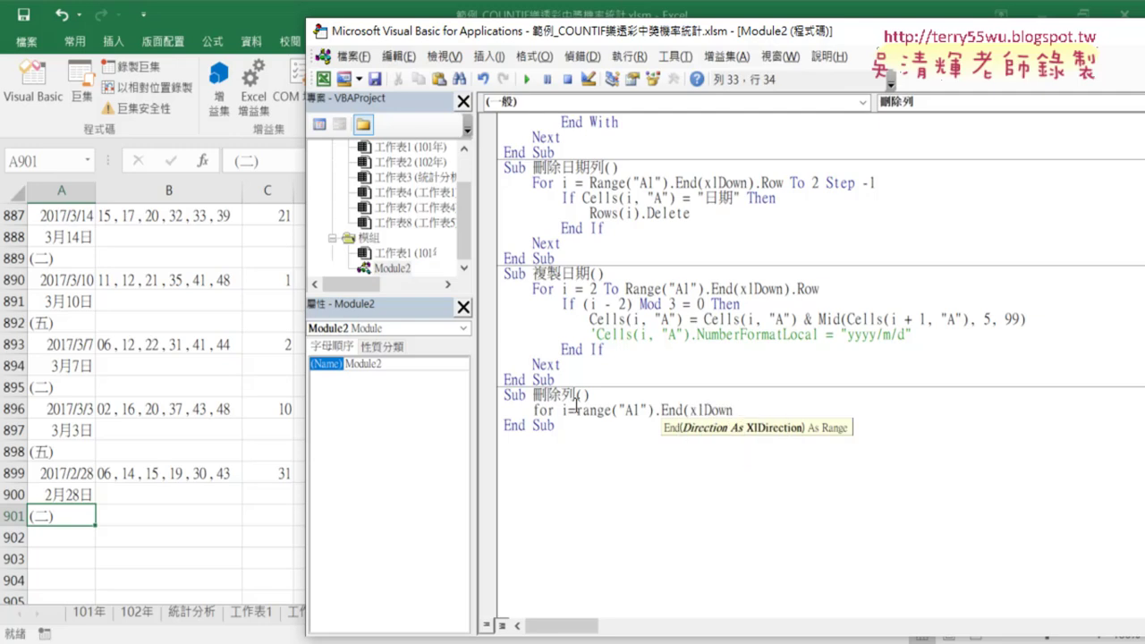
{"action": "type", "text": ").R"}
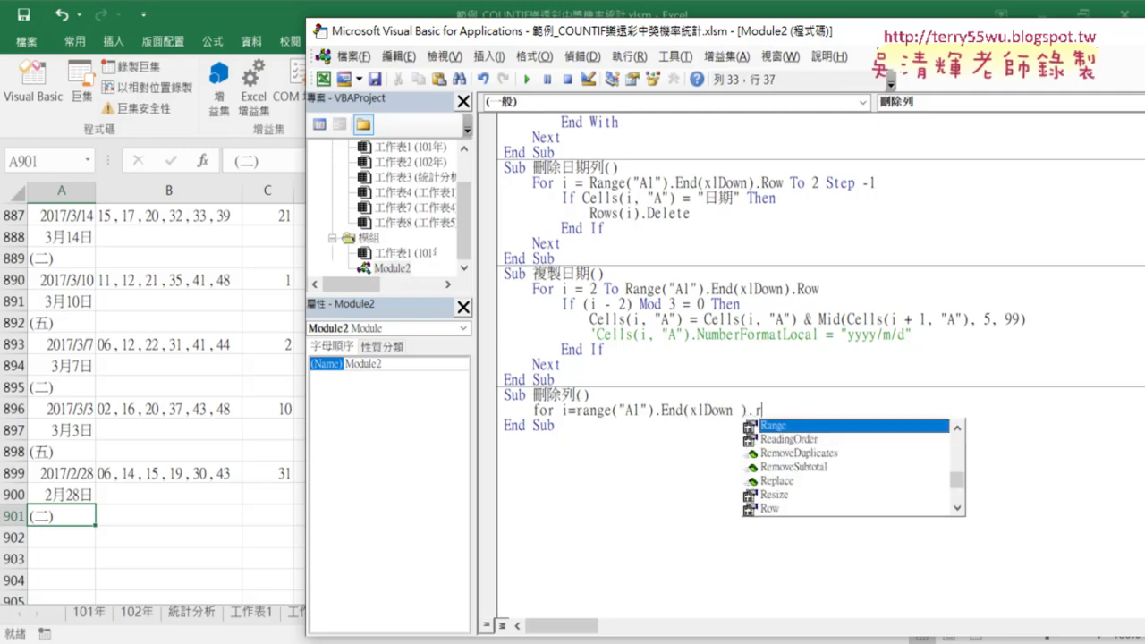
{"action": "type", "text": "ow "}
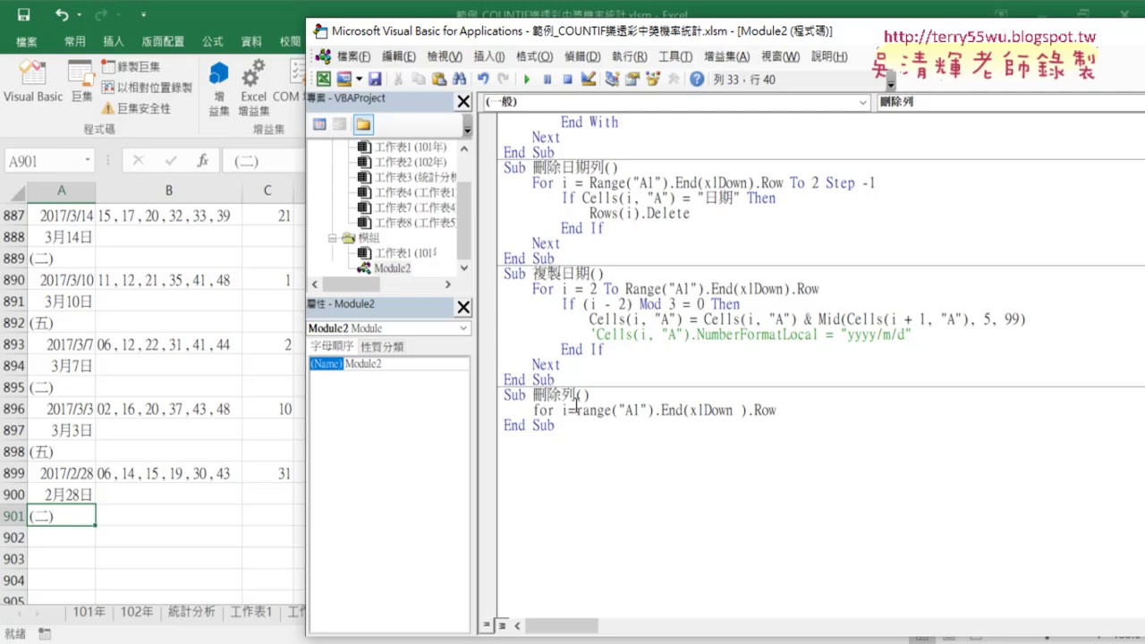
{"action": "type", "text": "to"}
Step: Select rows 3 and 4, the leftover rows under the first draw
{"action": "left_click", "coordinate": [149, 428]}
{"action": "scroll", "coordinate": [147, 416], "scroll_direction": "up", "scroll_amount": 7}
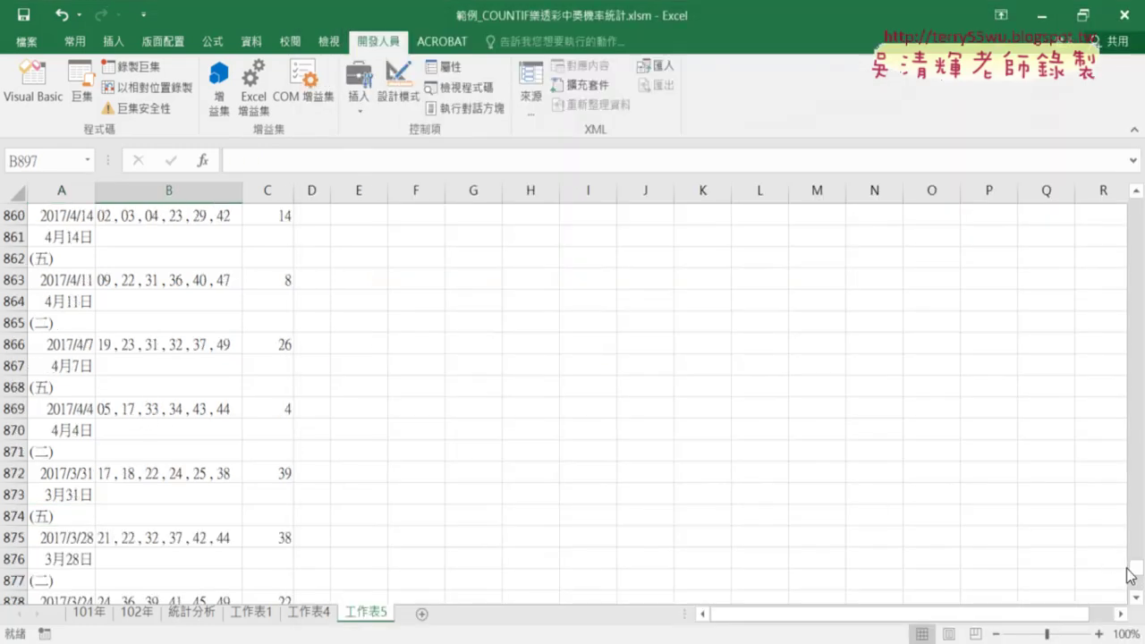
{"action": "left_click_drag", "start_coordinate": [1134, 573], "coordinate": [1139, 203]}
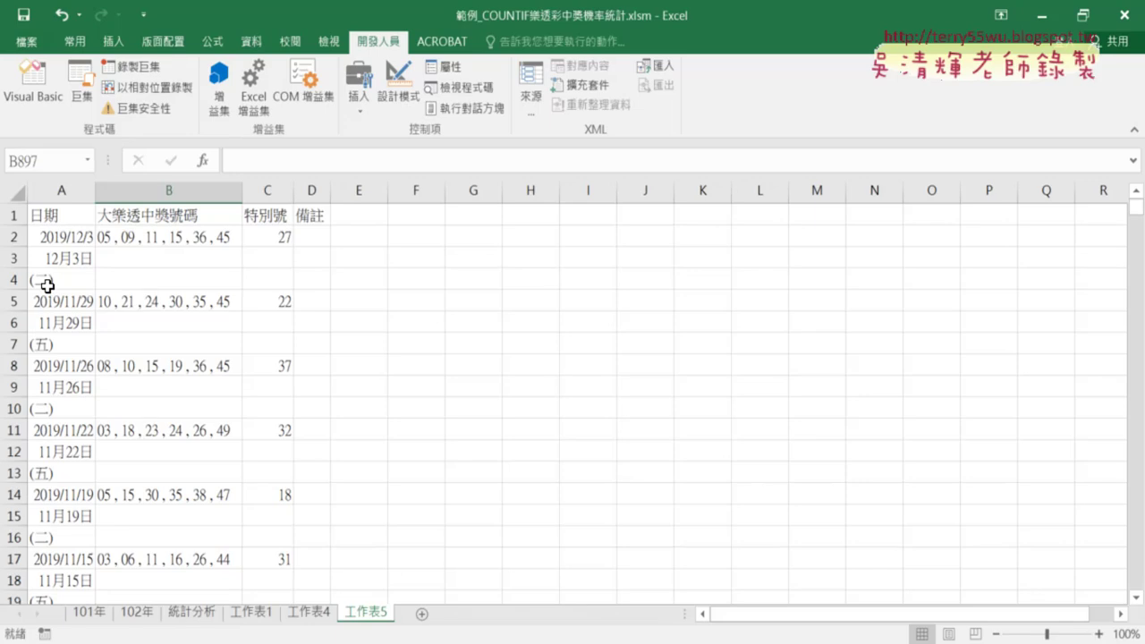
{"action": "left_click", "coordinate": [14, 280]}
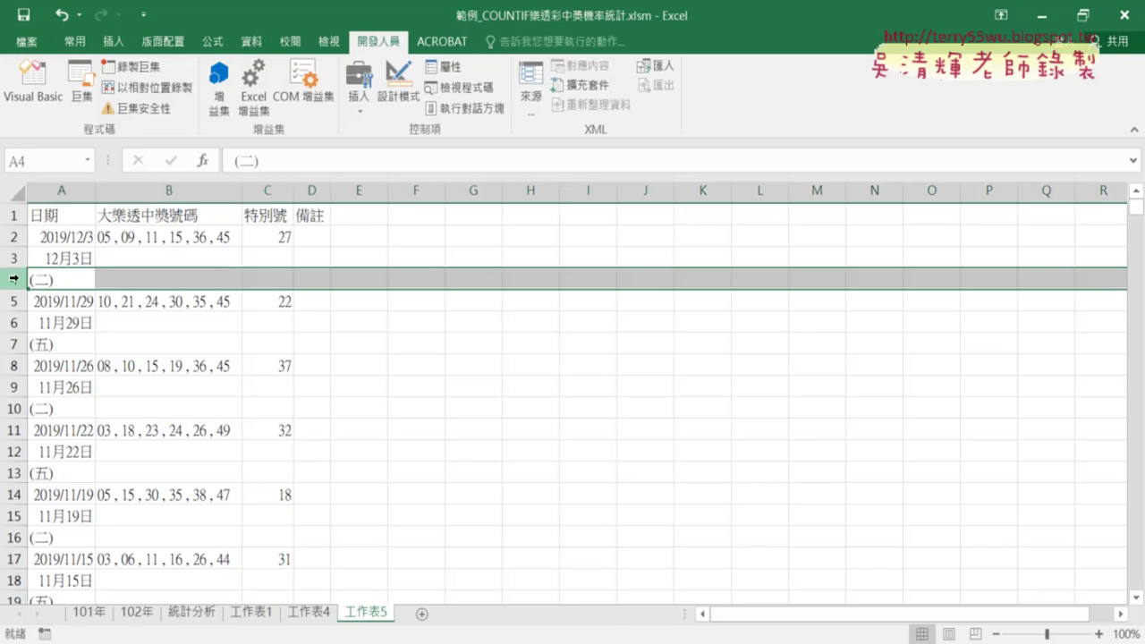
{"action": "left_click", "coordinate": [20, 258]}
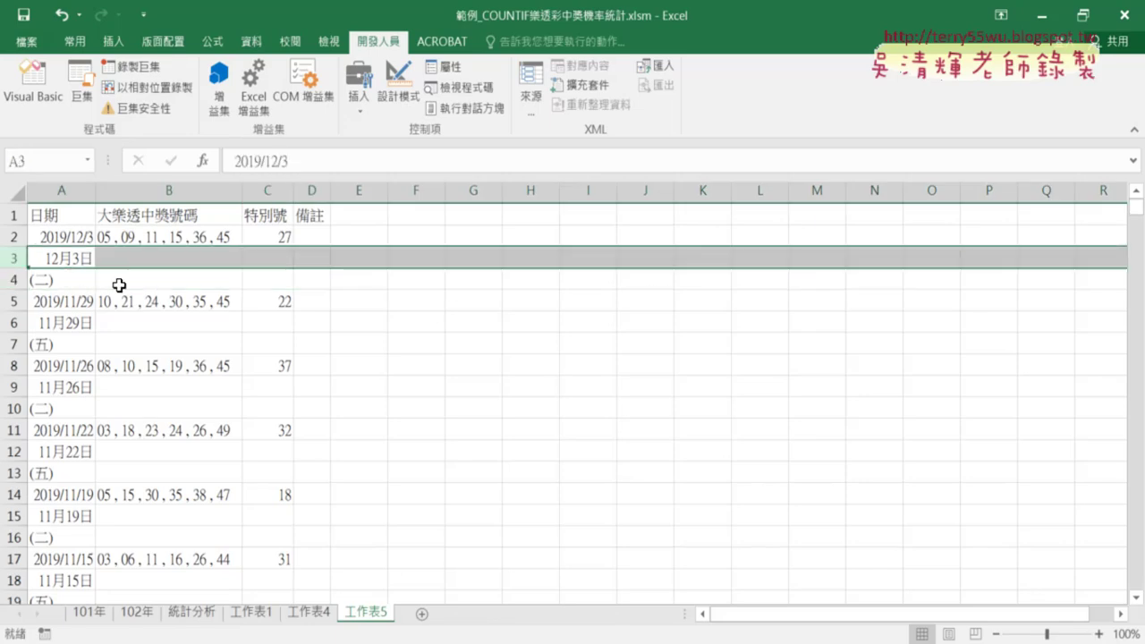
{"action": "left_click", "coordinate": [11, 280]}
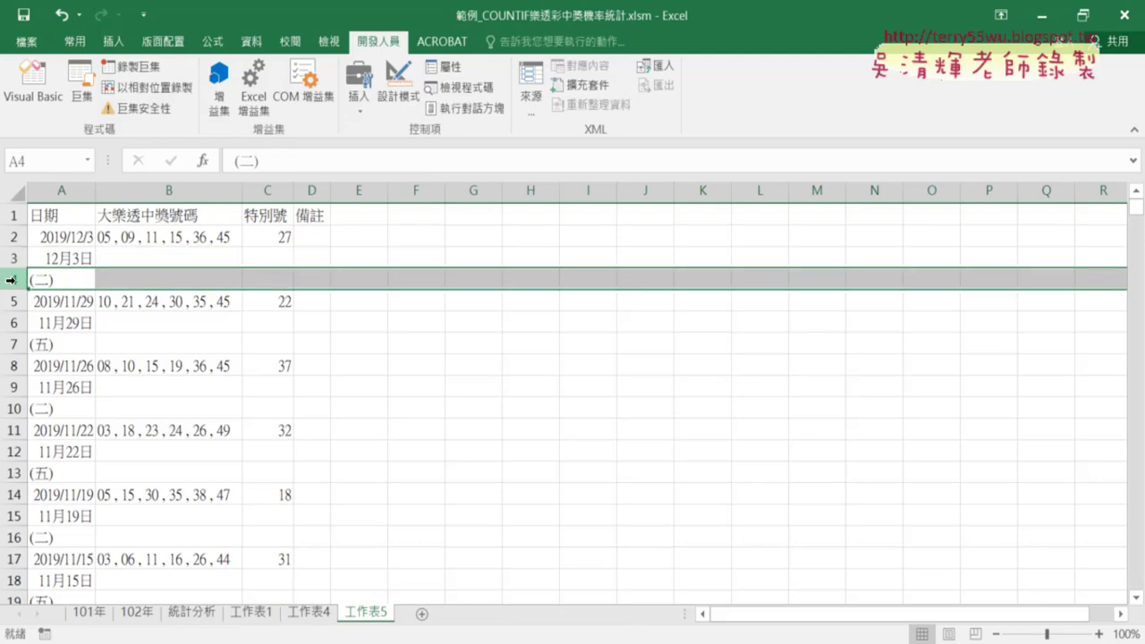
{"action": "left_click_drag", "start_coordinate": [11, 280], "coordinate": [11, 258]}
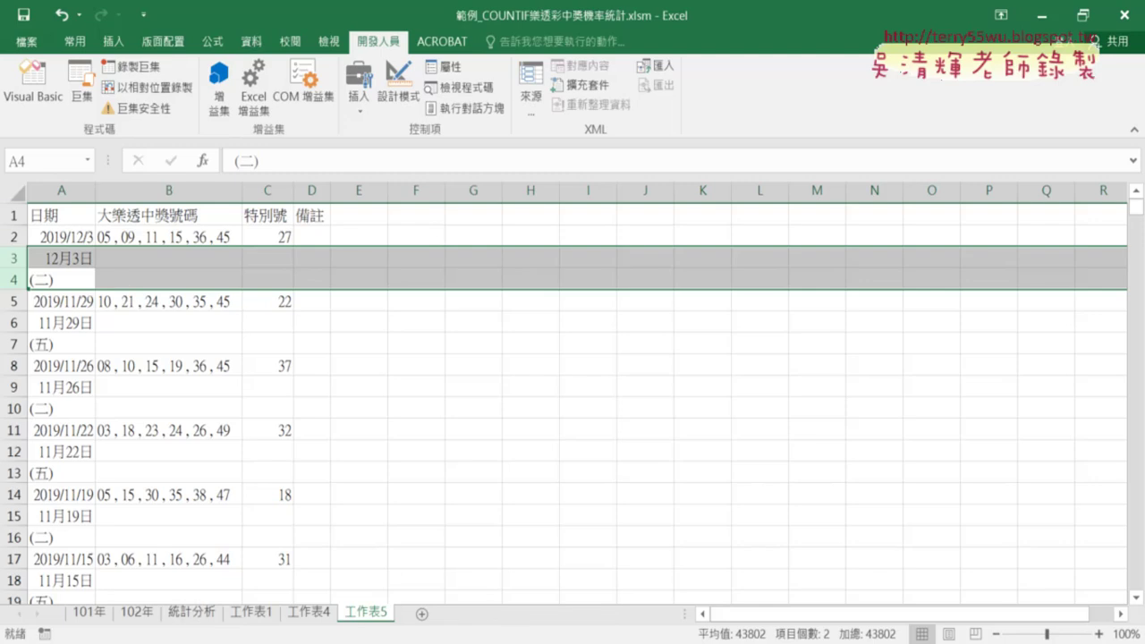
{"action": "left_click", "coordinate": [376, 587]}
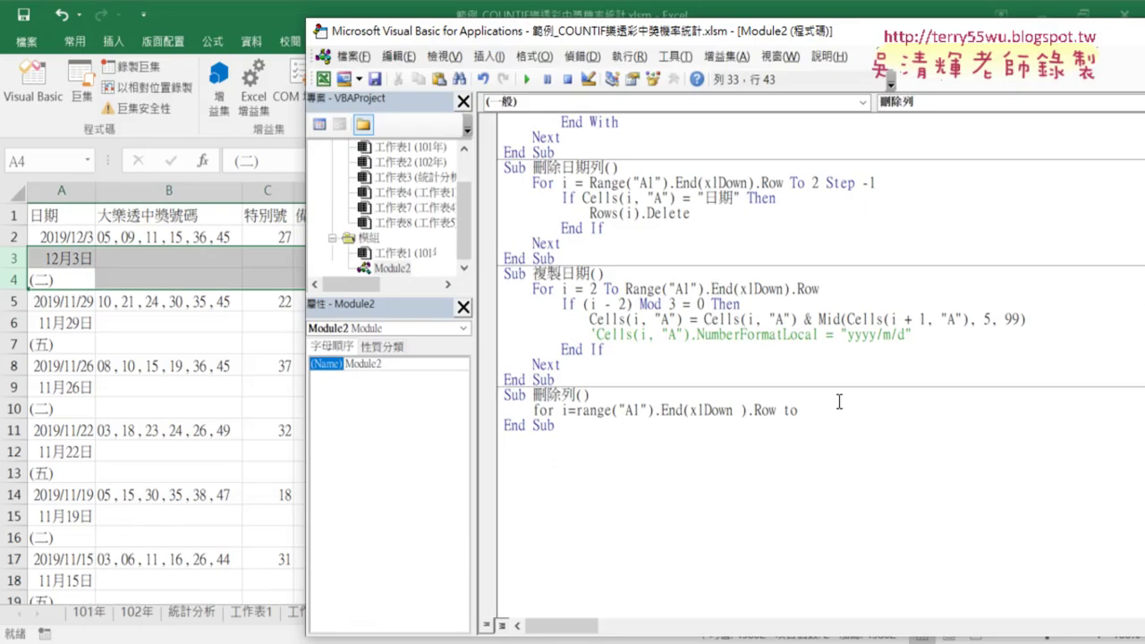
Step: Complete the For line with To 3 Step -3 and begin the loop body line
{"action": "type", "text": "3 s"}
{"action": "type", "text": "te"}
{"action": "key", "text": "BackSpace"}
{"action": "type", "text": "ep -"}
{"action": "type", "text": "3"}
{"action": "key", "text": "Return"}
{"action": "key", "text": "Return"}
{"action": "type", "text": "n"}
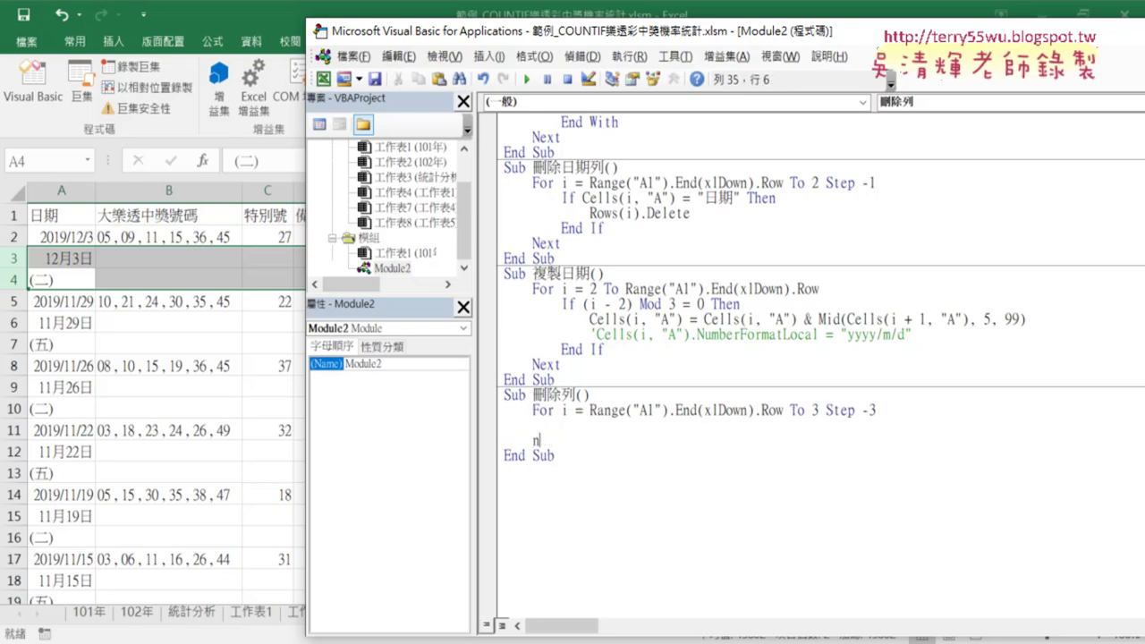
Step: Close the loop with Next and jump to the last filled cell A901
{"action": "type", "text": "ext"}
{"action": "left_click", "coordinate": [61, 477]}
{"action": "key", "text": "ctrl+Down"}
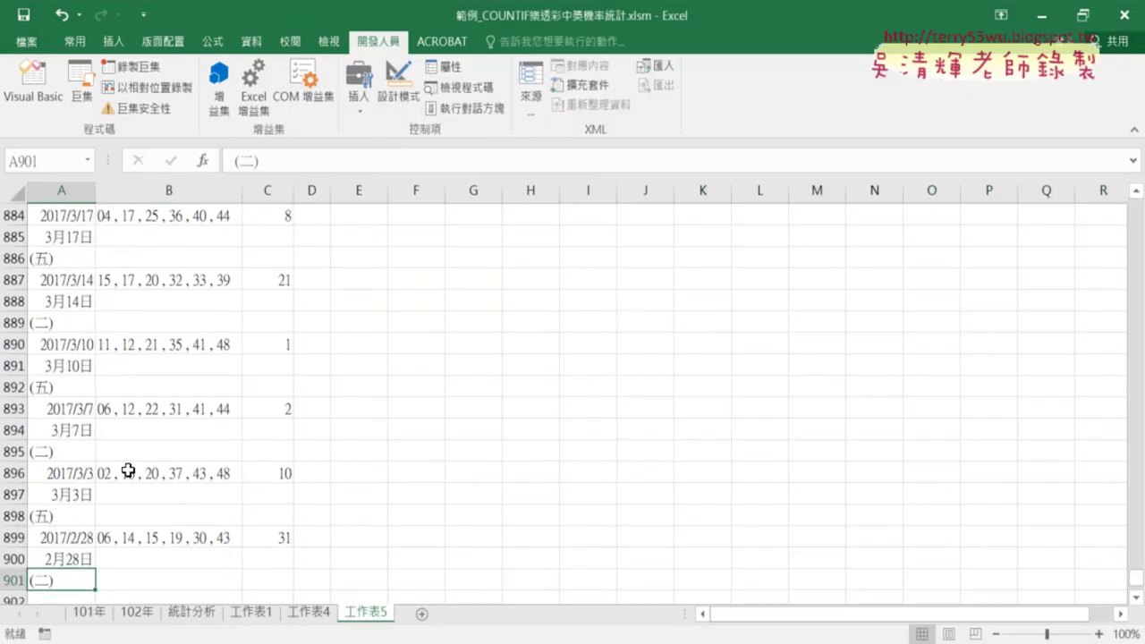
Step: Select the leftover row pairs 900–901, 897–898 and 894–895 to inspect them
{"action": "scroll", "coordinate": [62, 470], "scroll_direction": "down", "scroll_amount": 2}
{"action": "left_click_drag", "start_coordinate": [15, 453], "coordinate": [16, 431]}
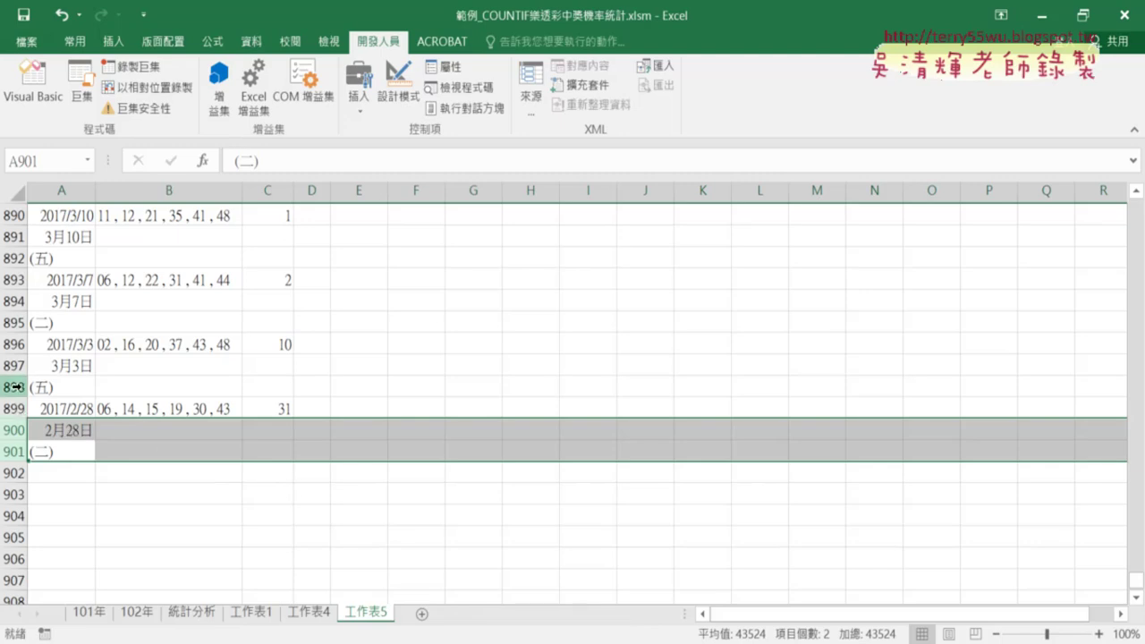
{"action": "left_click_drag", "start_coordinate": [20, 387], "coordinate": [19, 369]}
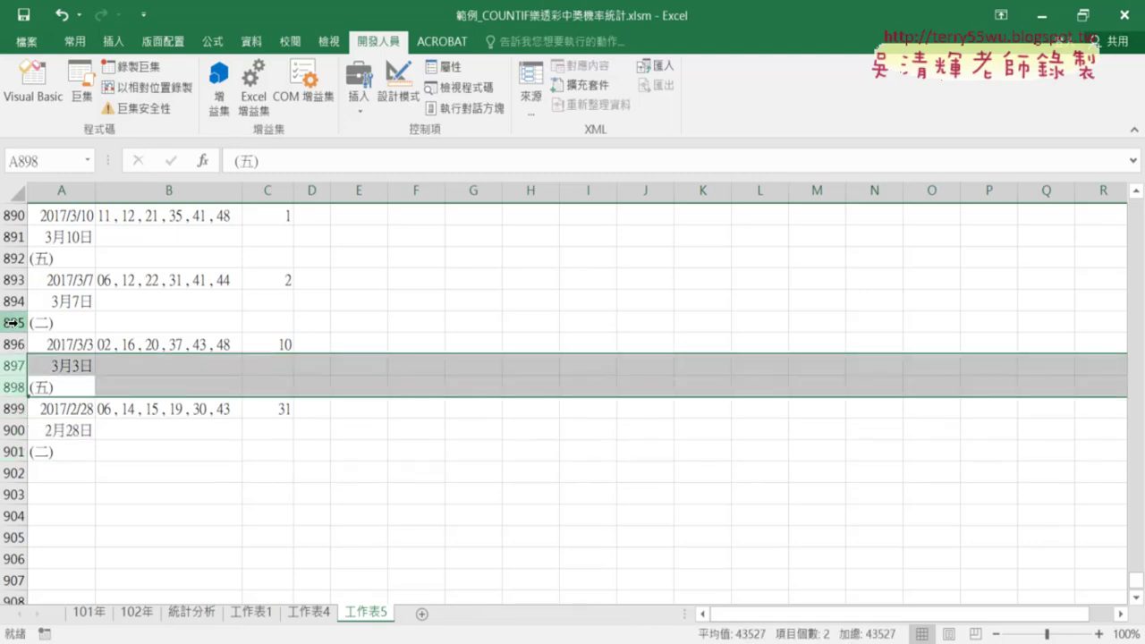
{"action": "left_click_drag", "start_coordinate": [13, 323], "coordinate": [13, 303]}
{"action": "left_click", "coordinate": [18, 452]}
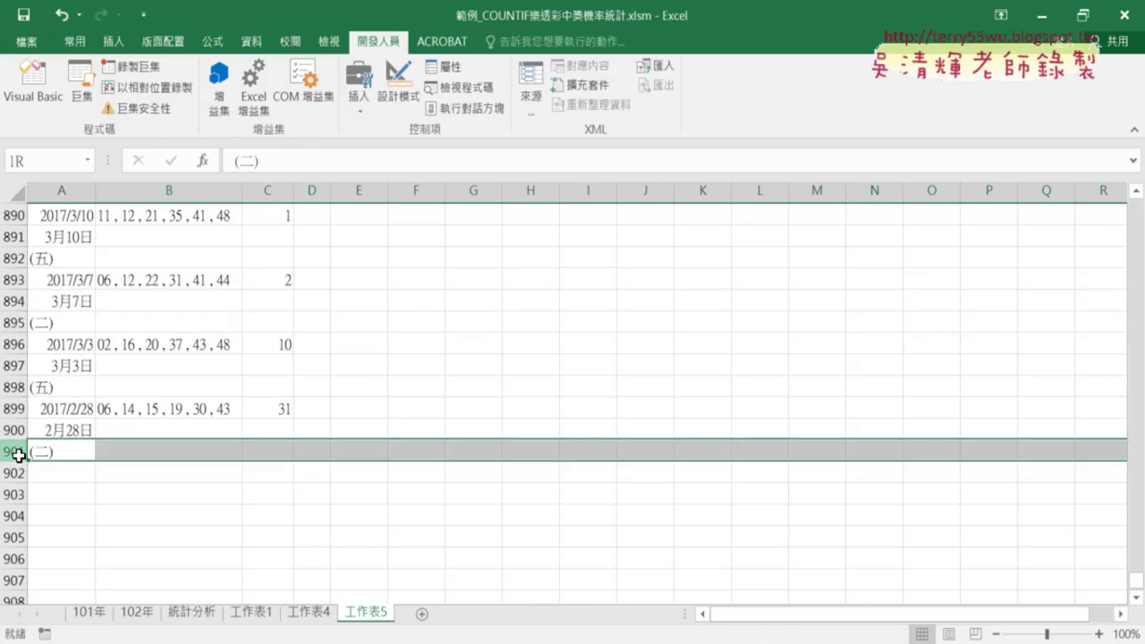
{"action": "left_click", "coordinate": [11, 387]}
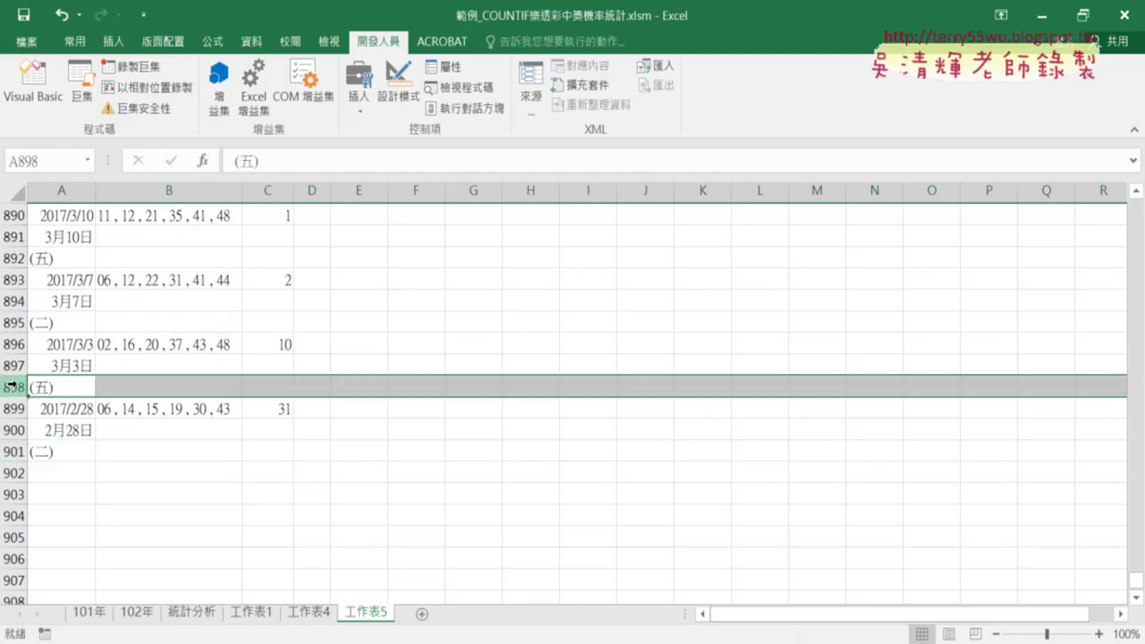
{"action": "left_click", "coordinate": [15, 453]}
Step: Write Rows(i).Delete and Rows(i - 1).Delete inside the 刪除列 loop
{"action": "left_click", "coordinate": [49, 93]}
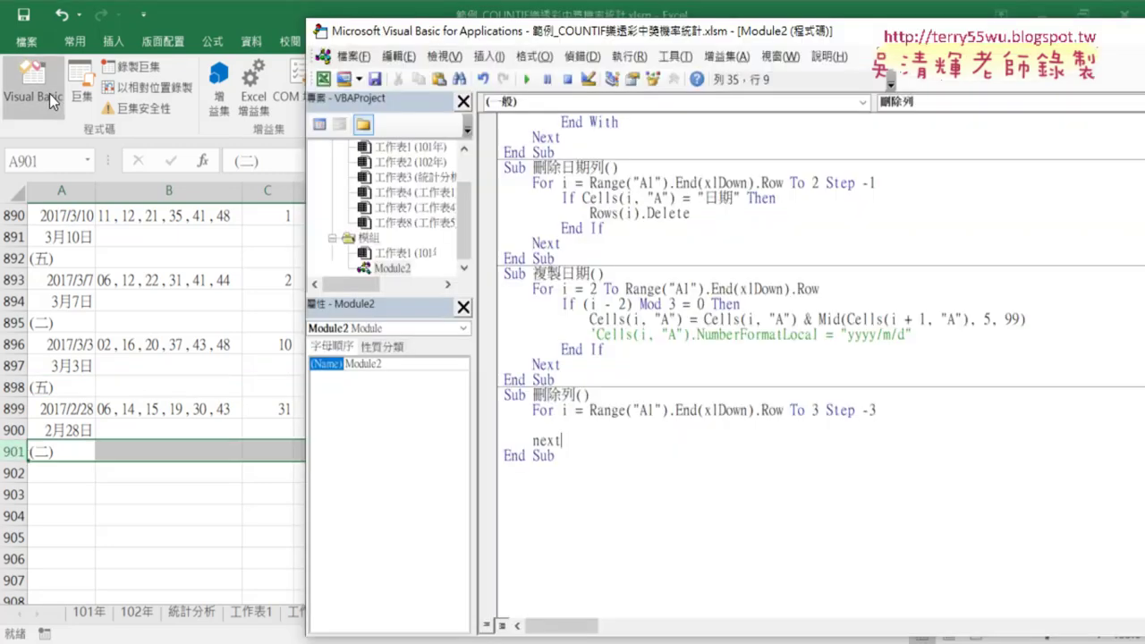
{"action": "left_click", "coordinate": [593, 426]}
{"action": "key", "text": "Tab"}
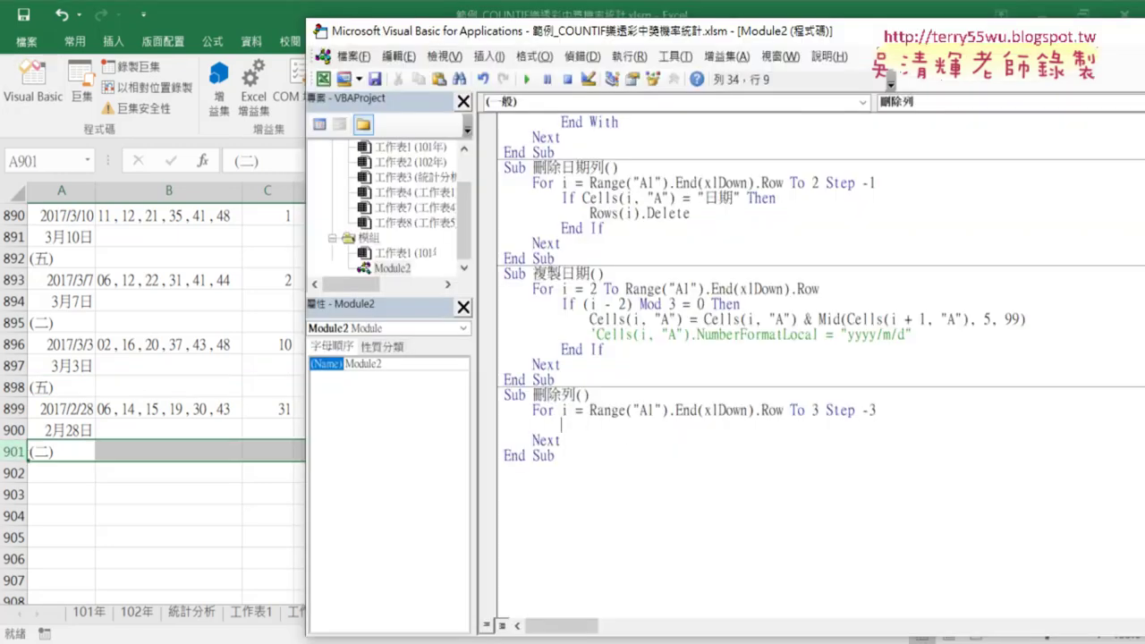
{"action": "type", "text": "row"}
{"action": "type", "text": "."}
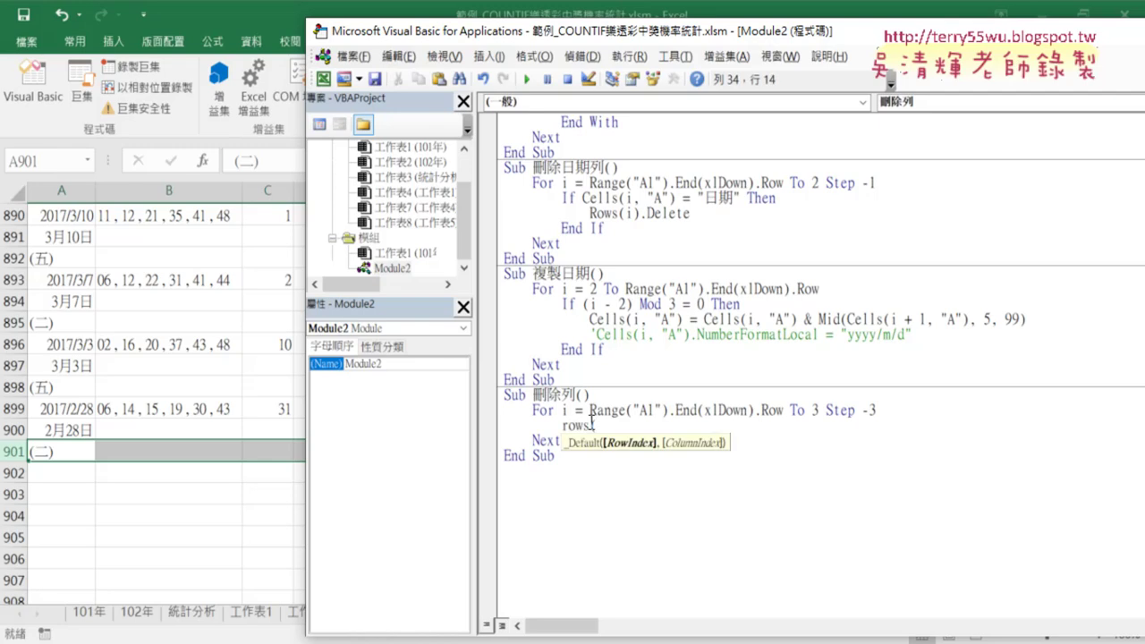
{"action": "type", "text": "i)"}
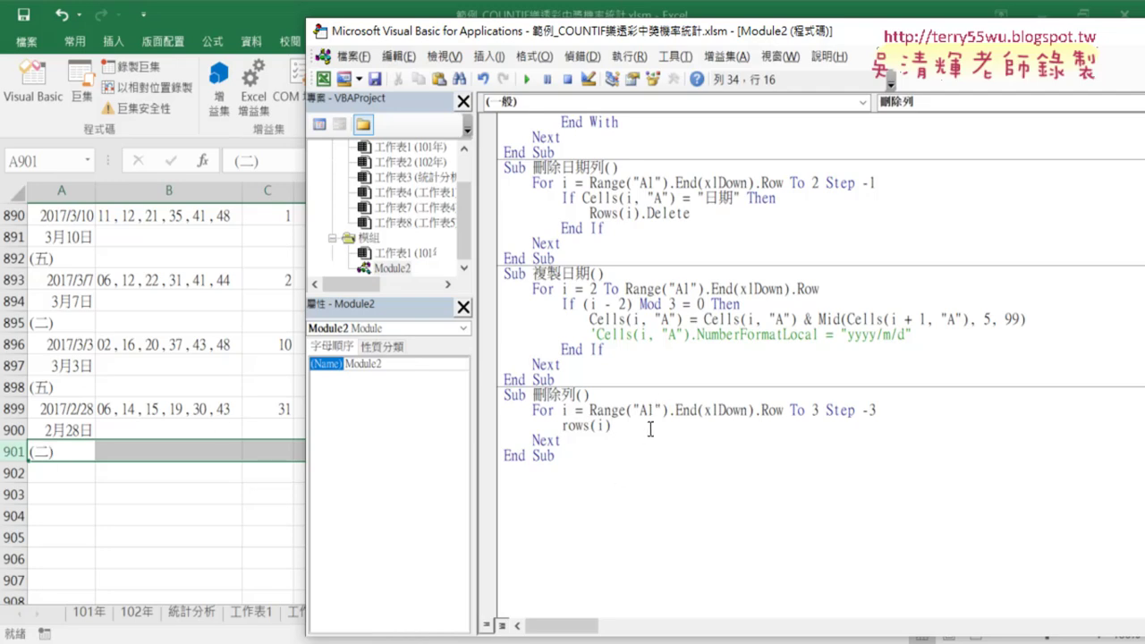
{"action": "type", "text": ".d"}
{"action": "type", "text": "elete"}
{"action": "key", "text": "Return"}
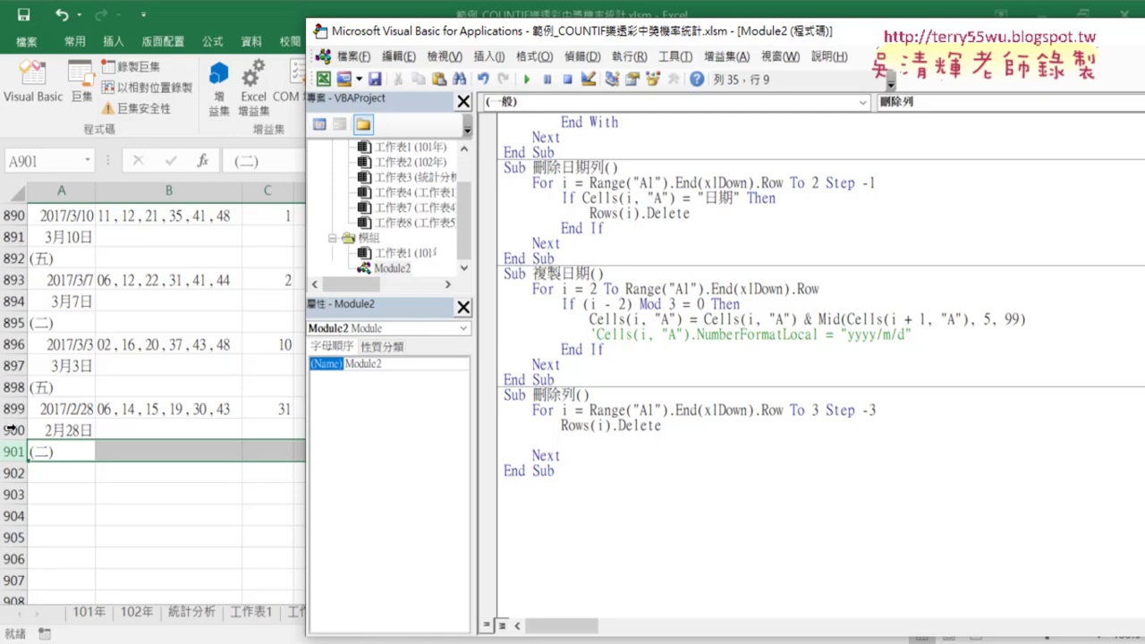
{"action": "mouse_move", "coordinate": [561, 425]}
{"action": "left_mouse_down"}
{"action": "mouse_move", "coordinate": [662, 427]}
{"action": "mouse_move", "coordinate": [631, 440]}
{"action": "left_mouse_up"}
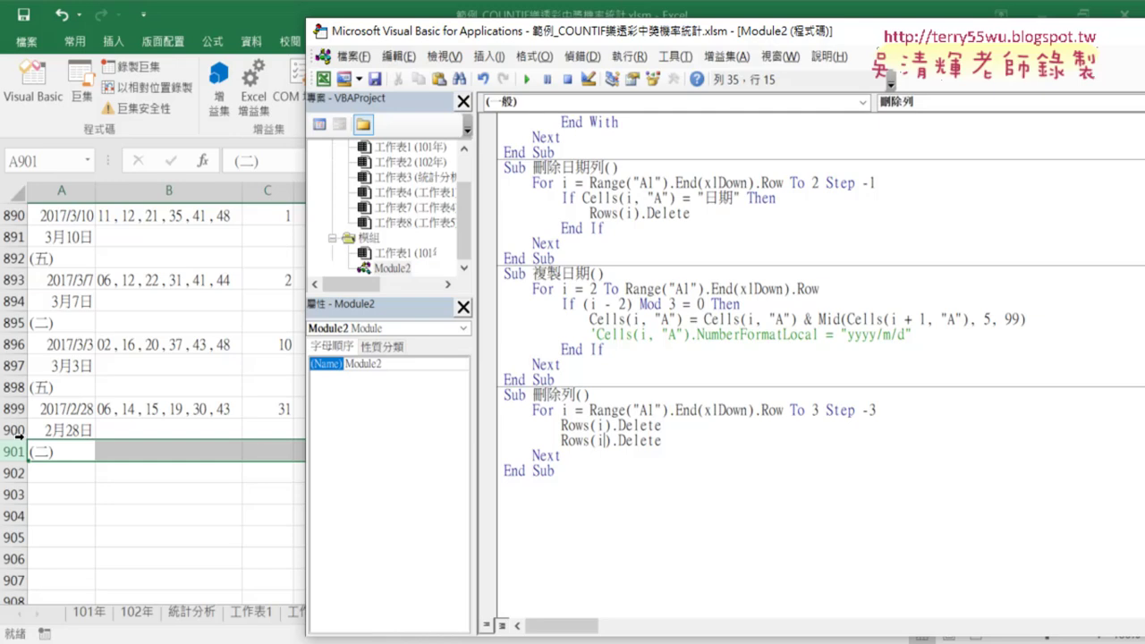
{"action": "type", "text": "-1"}
{"action": "mouse_move", "coordinate": [663, 425]}
{"action": "left_mouse_down"}
{"action": "mouse_move", "coordinate": [562, 426]}
{"action": "mouse_move", "coordinate": [567, 436]}
{"action": "left_mouse_up"}
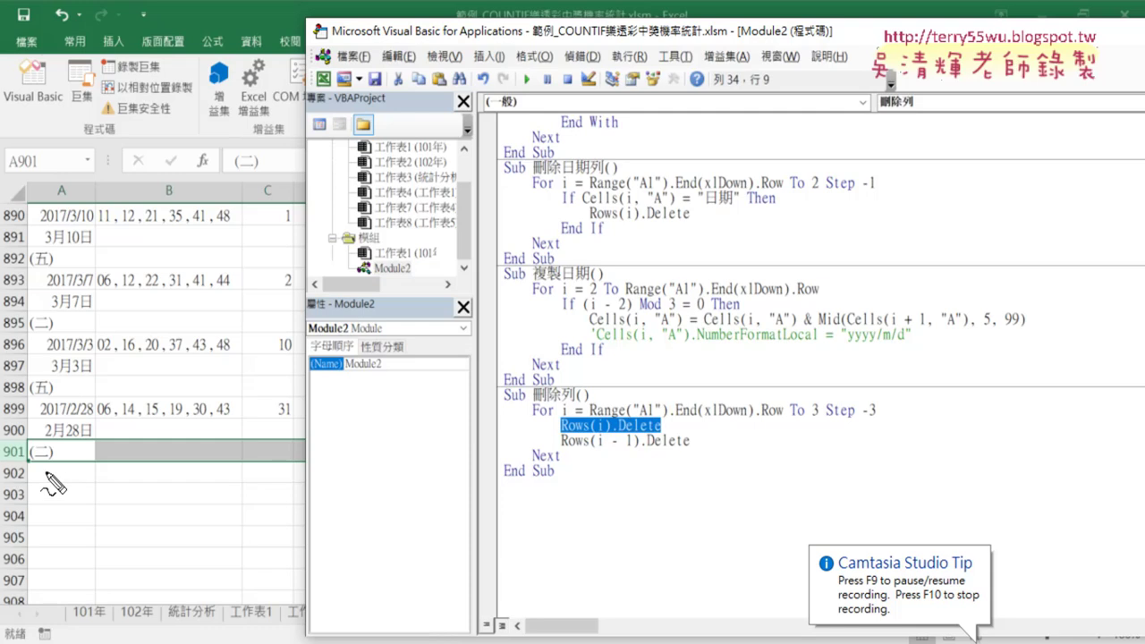
{"action": "left_click_drag", "start_coordinate": [65, 443], "coordinate": [52, 461]}
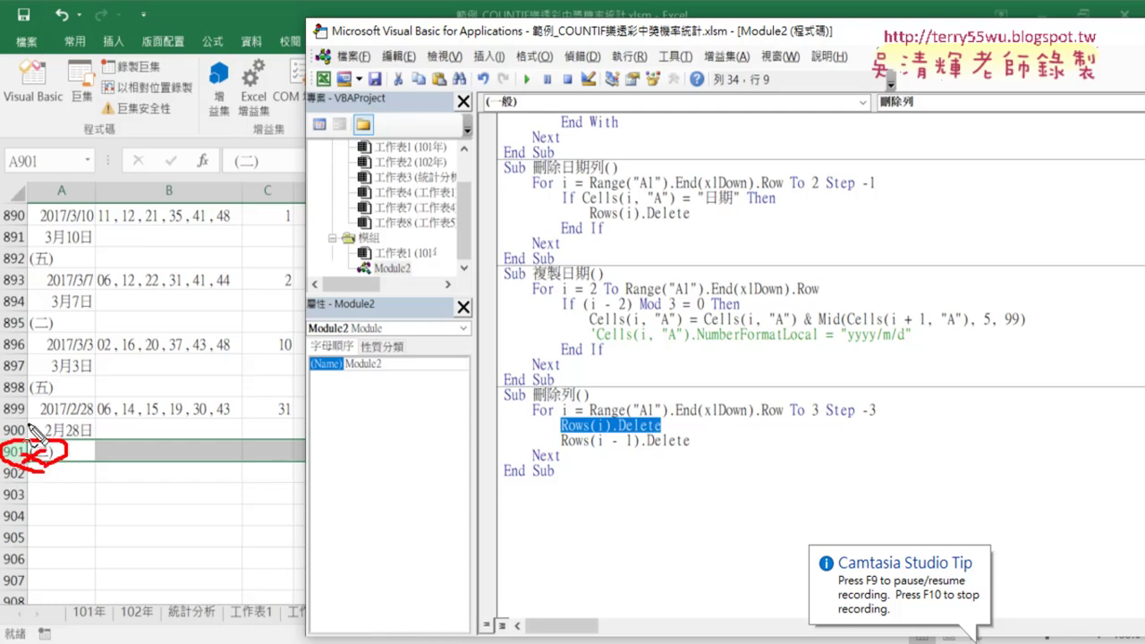
{"action": "left_click_drag", "start_coordinate": [7, 422], "coordinate": [25, 440]}
{"action": "mouse_move", "coordinate": [25, 422]}
{"action": "left_mouse_down"}
{"action": "mouse_move", "coordinate": [6, 442]}
{"action": "mouse_move", "coordinate": [20, 467]}
{"action": "left_mouse_up"}
{"action": "left_click_drag", "start_coordinate": [16, 448], "coordinate": [45, 458]}
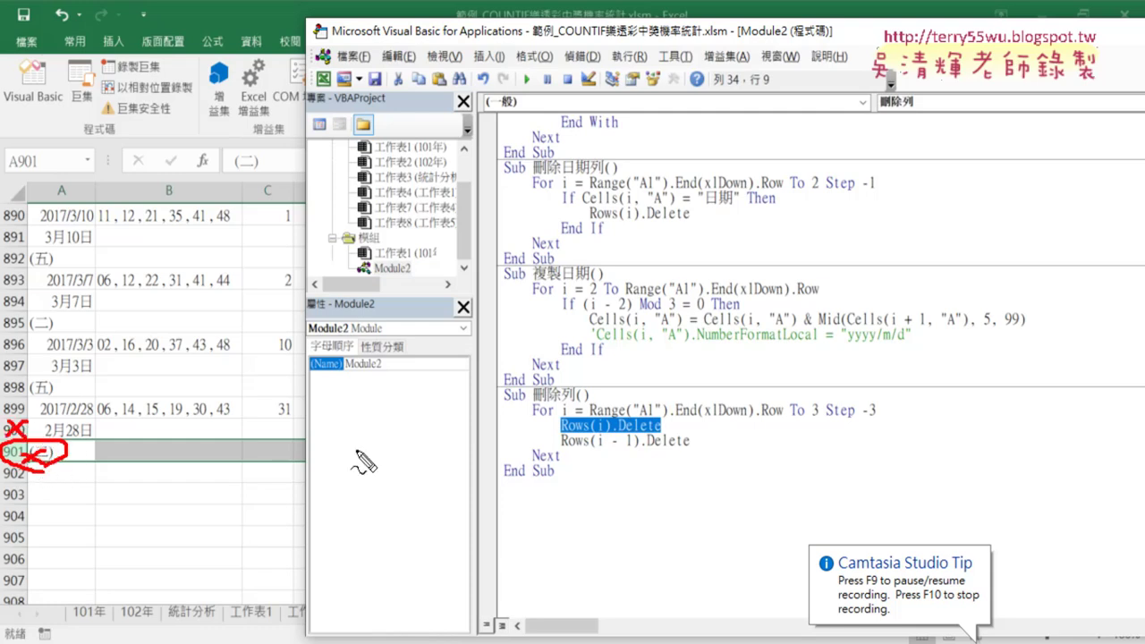
Step: Bring worksheet 工作表5 back in front of the VBA editor
{"action": "left_click_drag", "start_coordinate": [828, 417], "coordinate": [872, 415]}
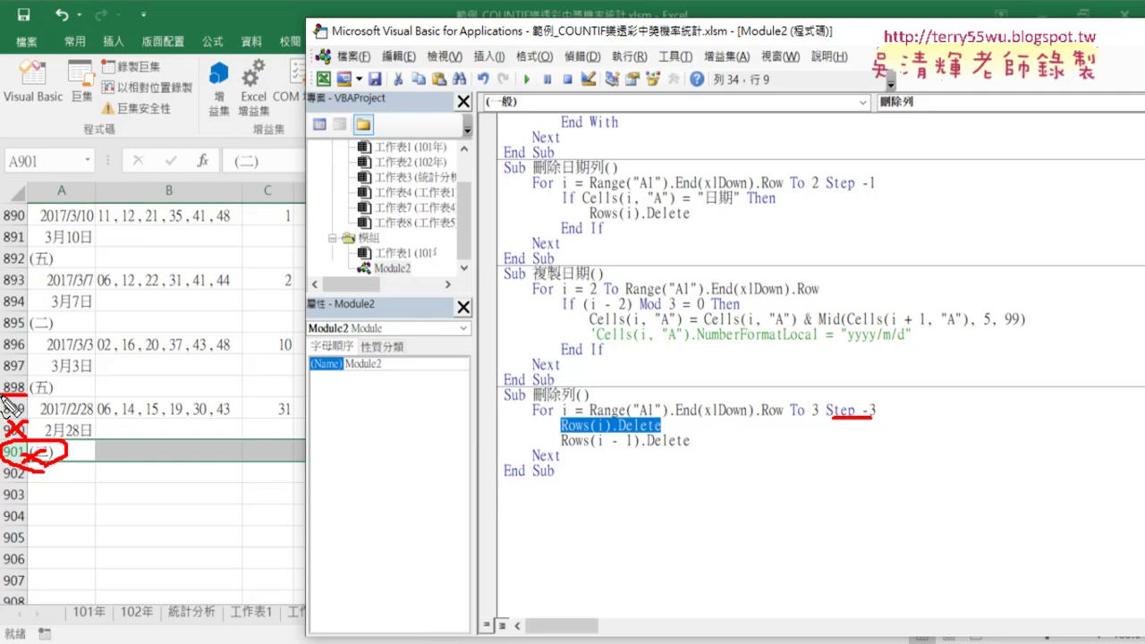
{"action": "mouse_move", "coordinate": [2, 391]}
{"action": "left_mouse_down"}
{"action": "mouse_move", "coordinate": [27, 395]}
{"action": "mouse_move", "coordinate": [11, 393]}
{"action": "left_mouse_up"}
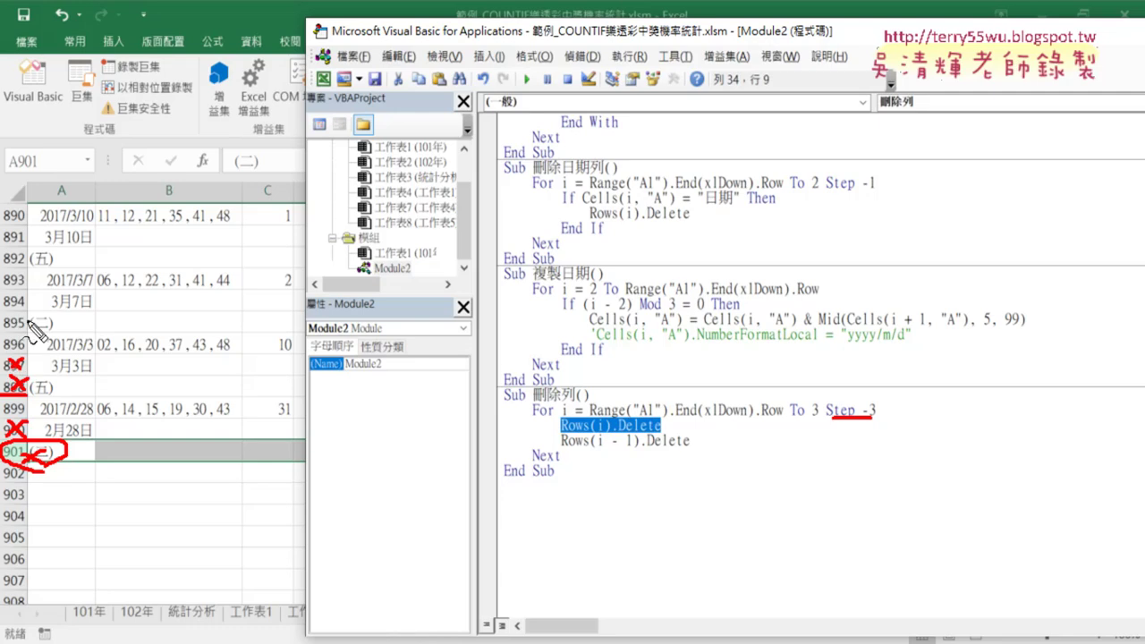
{"action": "mouse_move", "coordinate": [34, 329]}
{"action": "left_mouse_down"}
{"action": "mouse_move", "coordinate": [61, 328]}
{"action": "mouse_move", "coordinate": [9, 329]}
{"action": "left_mouse_up"}
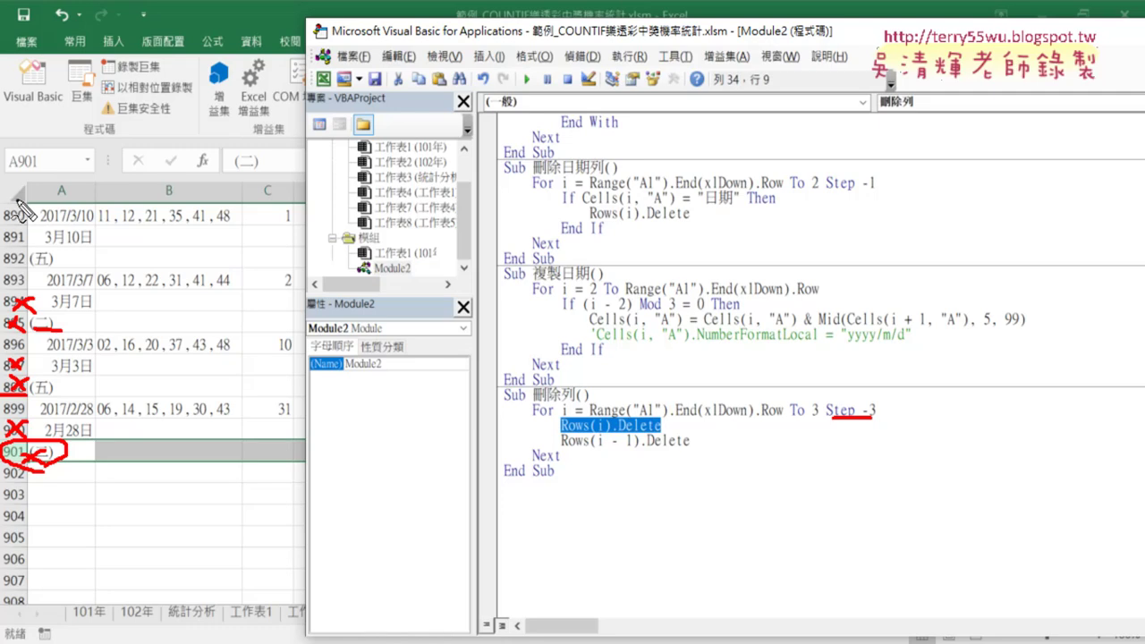
{"action": "key", "text": "Escape"}
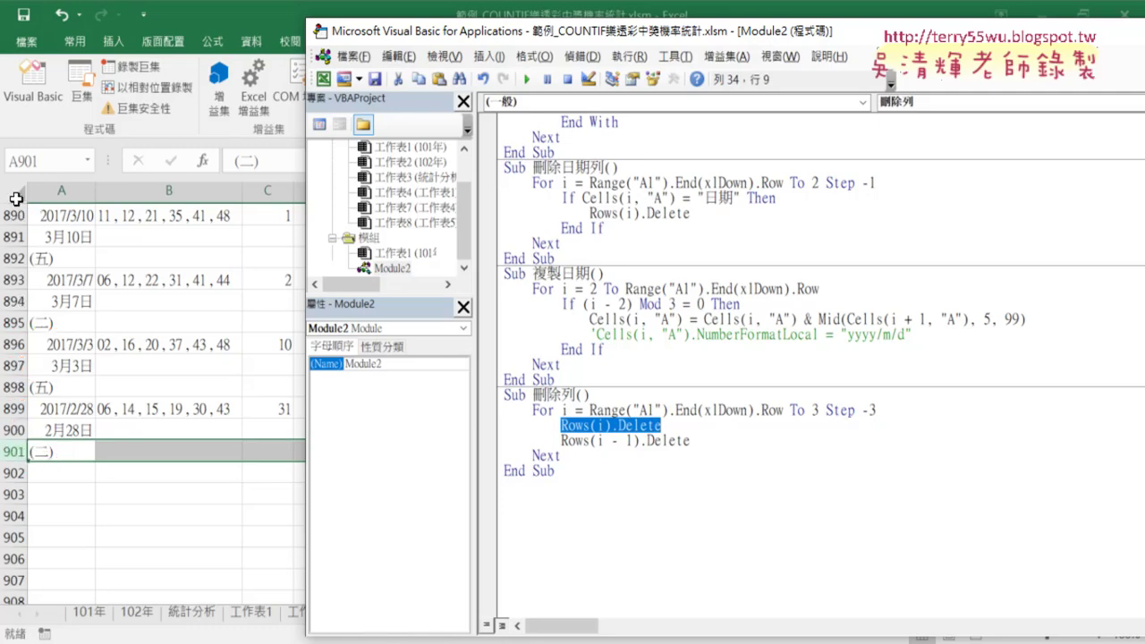
{"action": "left_click", "coordinate": [55, 430]}
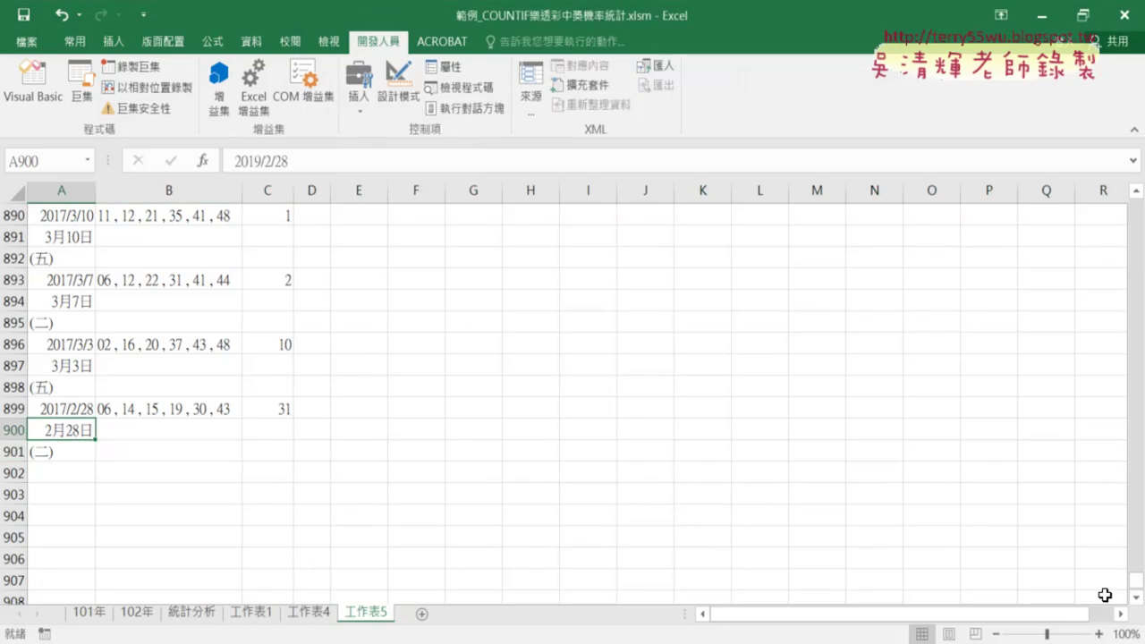
Step: Inspect the short-date cell A3 and the weekday row 4 at the sheet's top
{"action": "left_click_drag", "start_coordinate": [1134, 580], "coordinate": [1136, 219]}
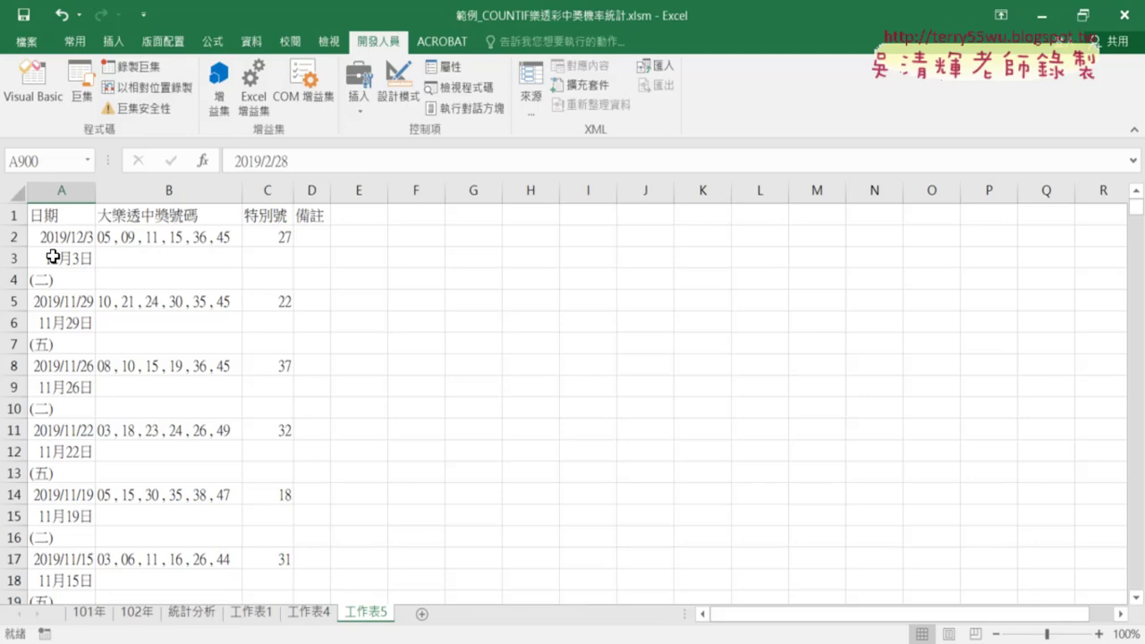
{"action": "left_click", "coordinate": [53, 257]}
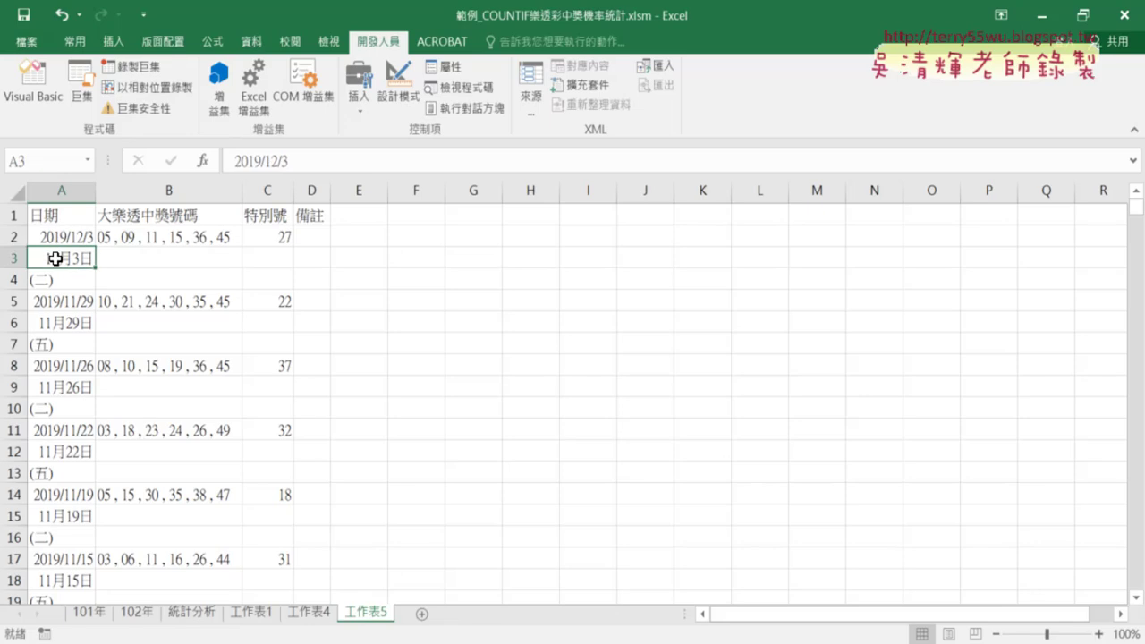
{"action": "left_click", "coordinate": [58, 282]}
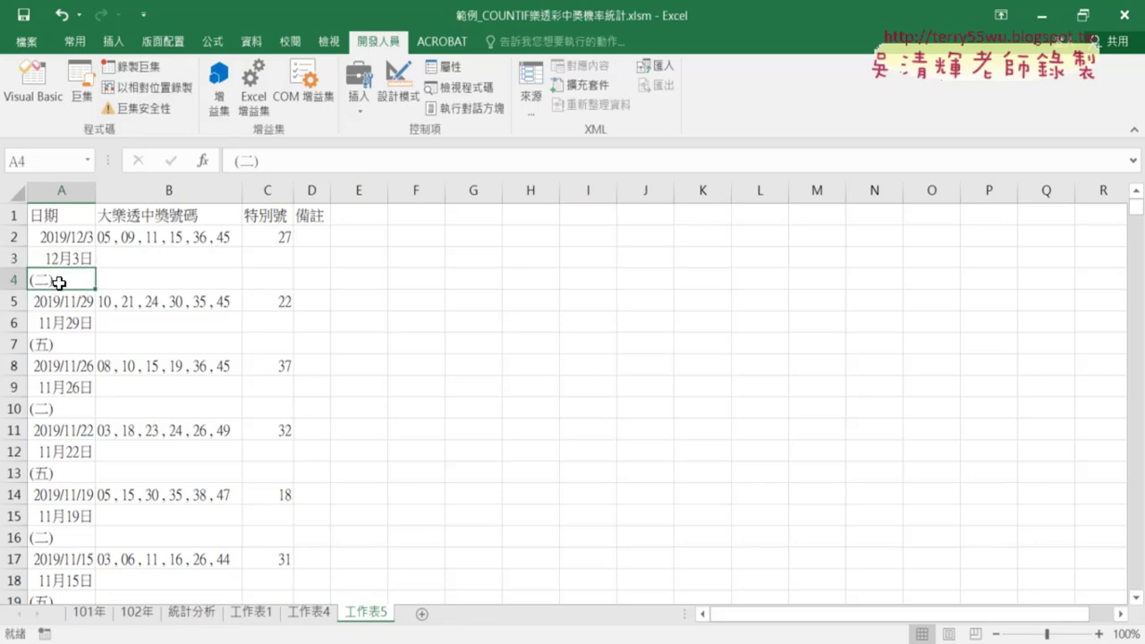
{"action": "left_click", "coordinate": [13, 279]}
{"action": "left_click", "coordinate": [53, 277]}
{"action": "left_click", "coordinate": [57, 259]}
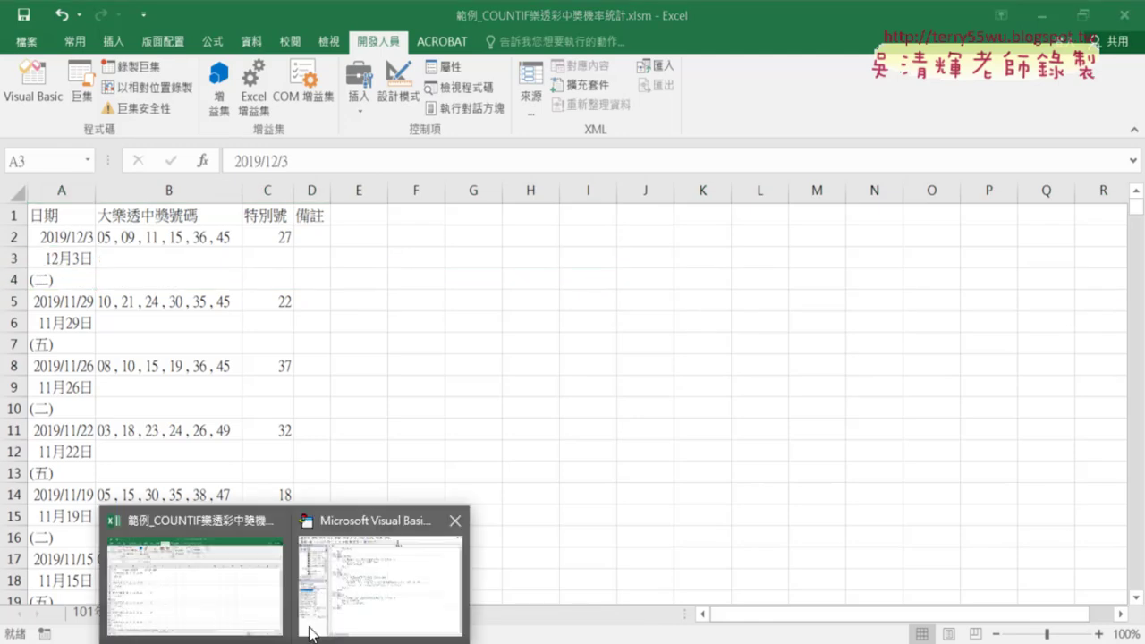
Step: Change the loop's end row to 4 and set a breakpoint on Rows(i).Delete
{"action": "left_click", "coordinate": [357, 585]}
{"action": "double_click", "coordinate": [814, 410]}
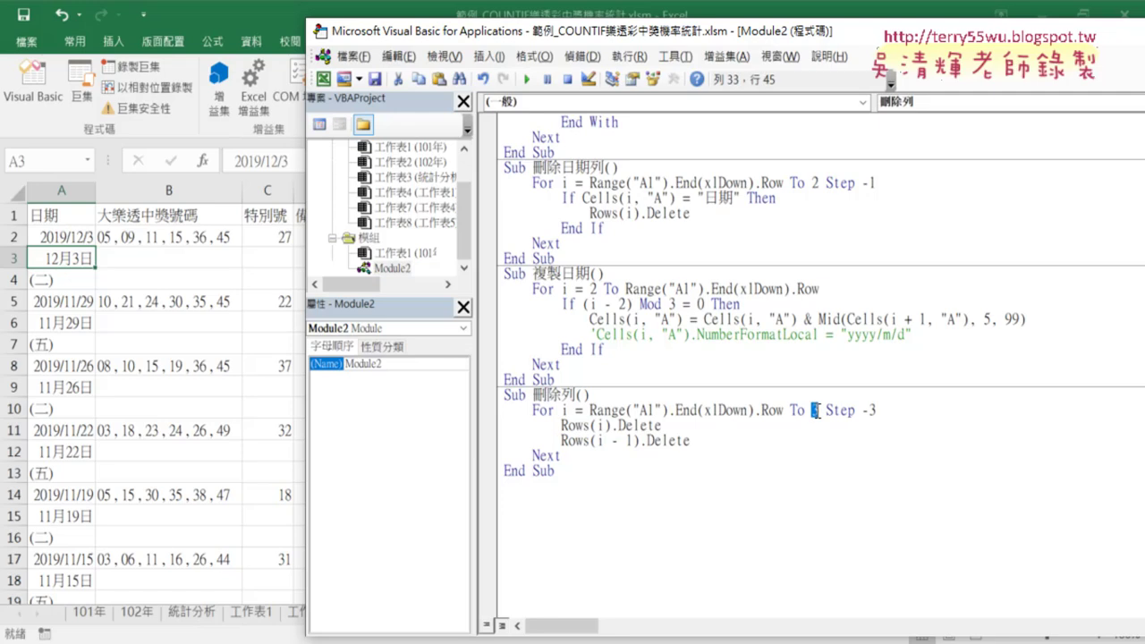
{"action": "type", "text": "4"}
{"action": "left_click", "coordinate": [823, 540]}
{"action": "left_click", "coordinate": [492, 425]}
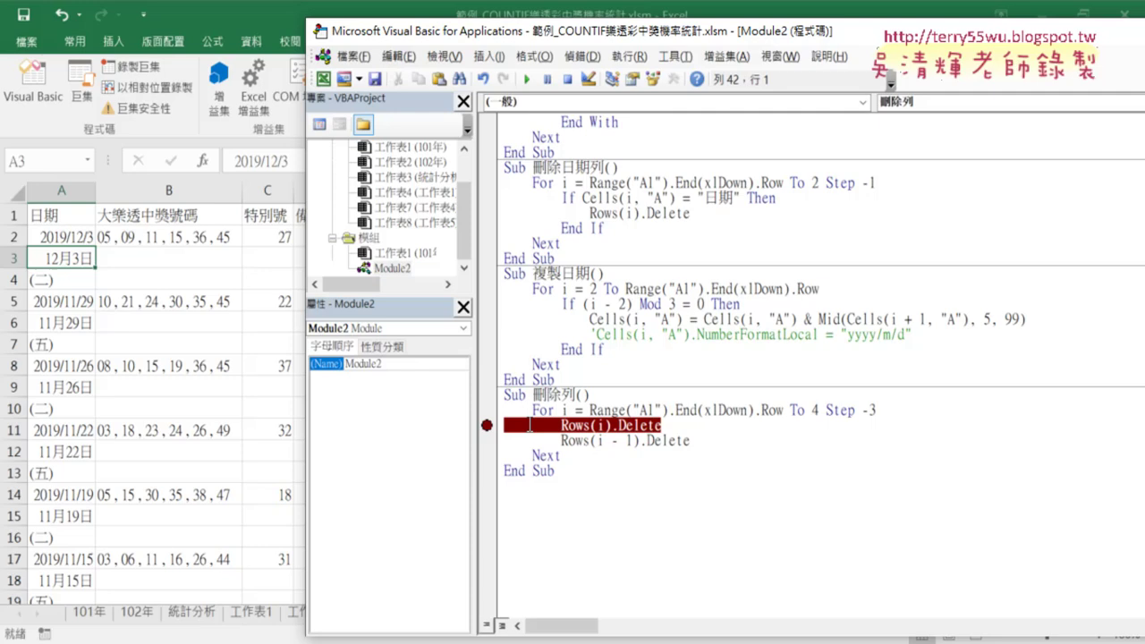
Step: Jump to the last filled row 901 in column A
{"action": "left_click", "coordinate": [75, 532]}
{"action": "key", "text": "ctrl+Down"}
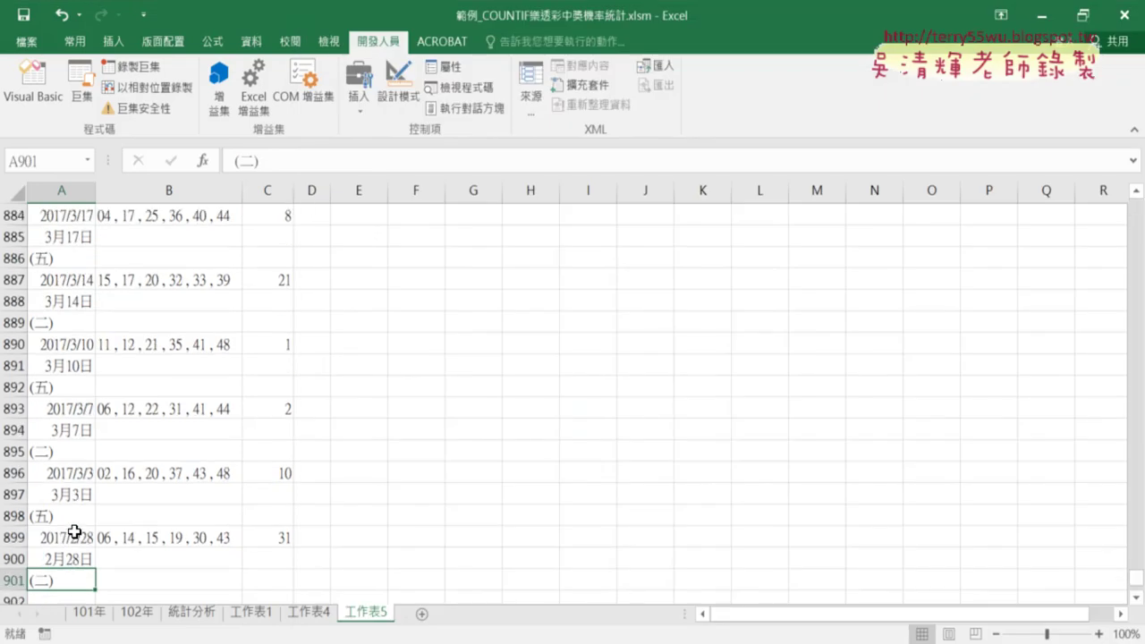
{"action": "left_click", "coordinate": [57, 97]}
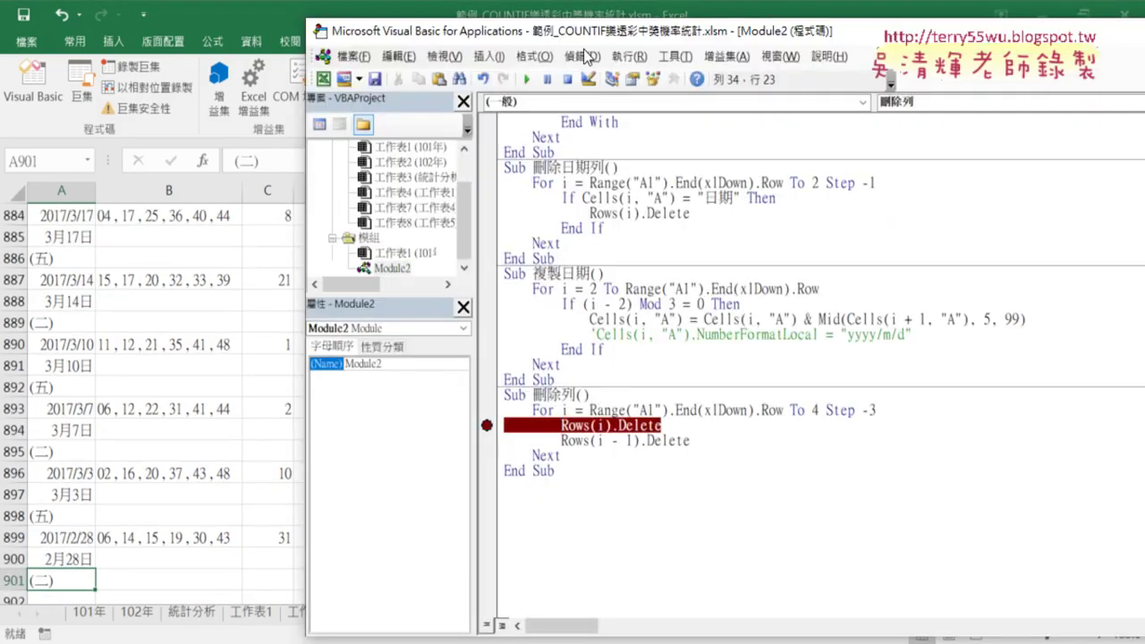
Step: Run 刪除列 to the breakpoint and step through both deletes, removing rows 901 and 900
{"action": "left_click", "coordinate": [531, 82]}
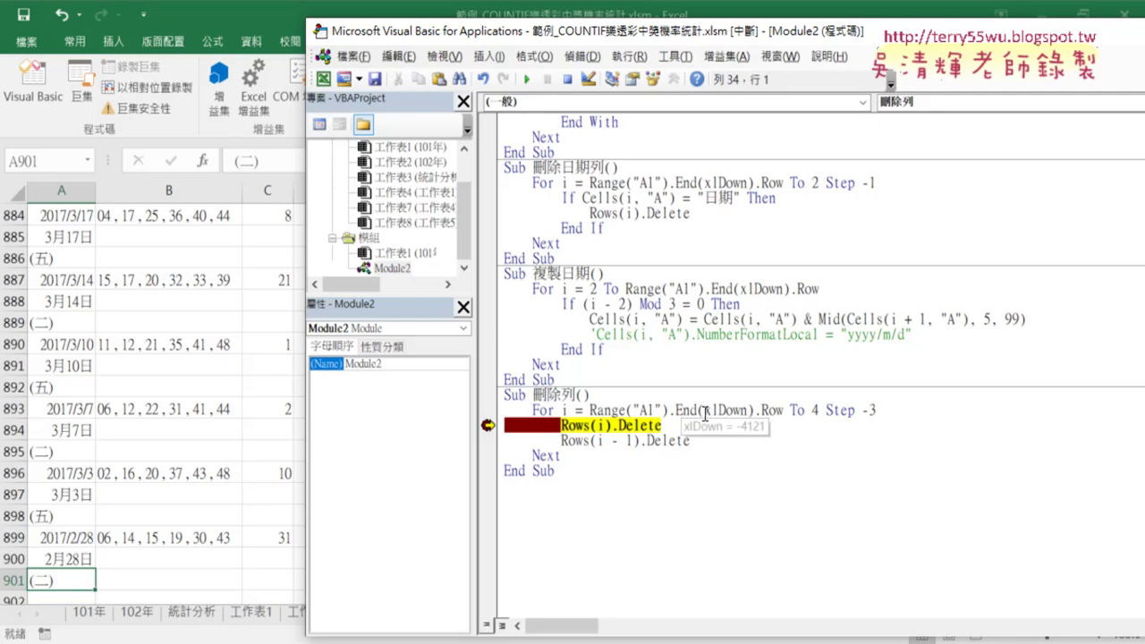
{"action": "mouse_move", "coordinate": [607, 407]}
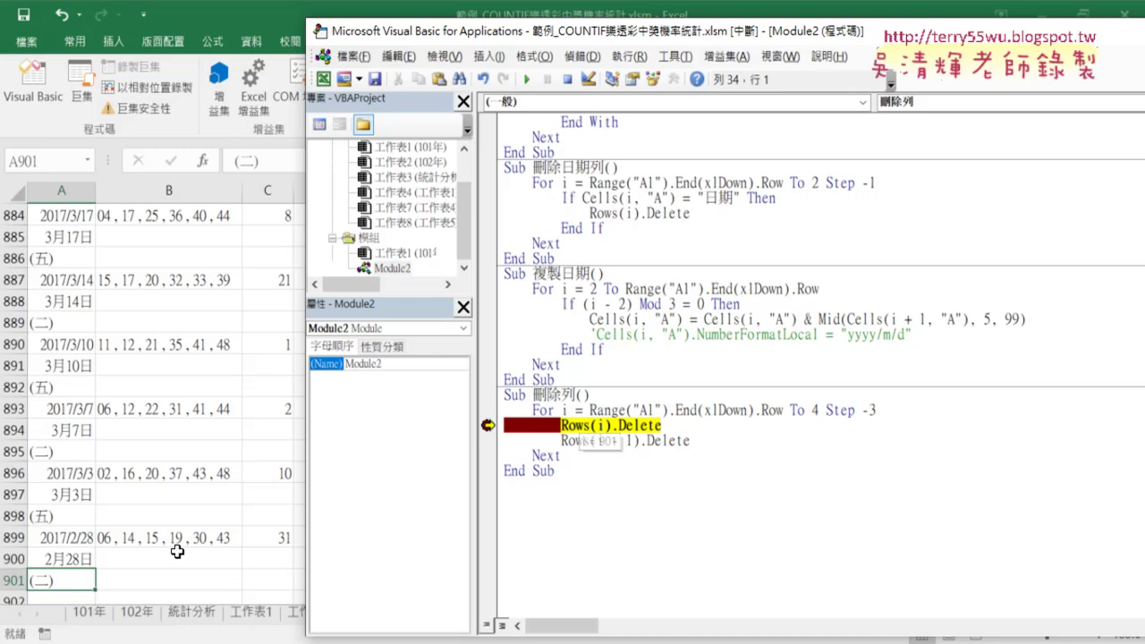
{"action": "key", "text": "F8"}
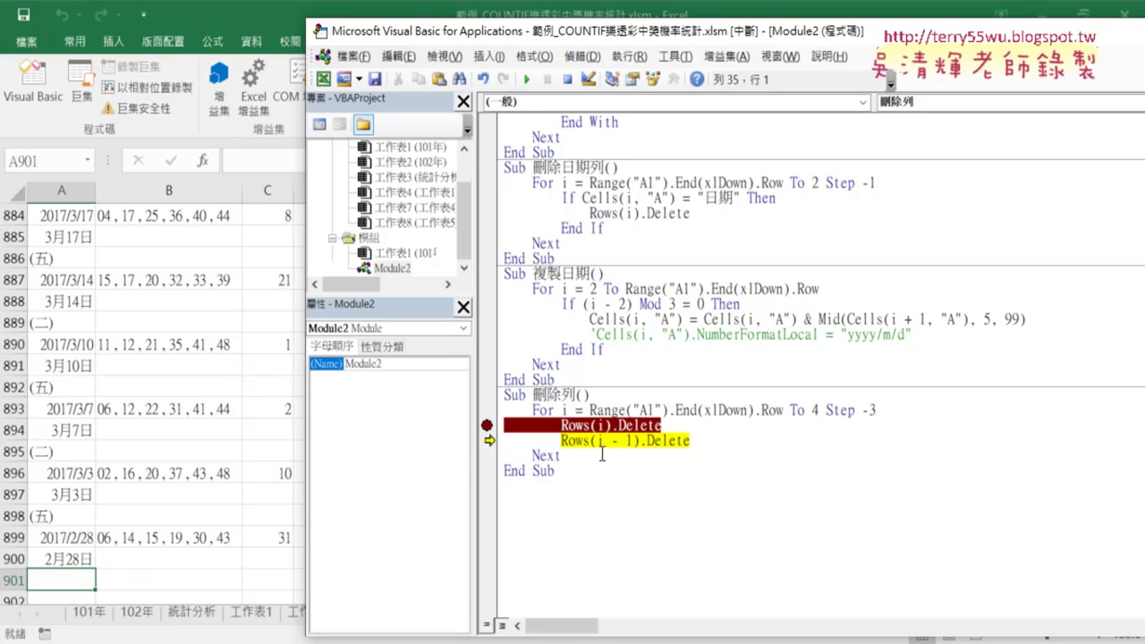
{"action": "left_click_drag", "start_coordinate": [598, 440], "coordinate": [630, 442]}
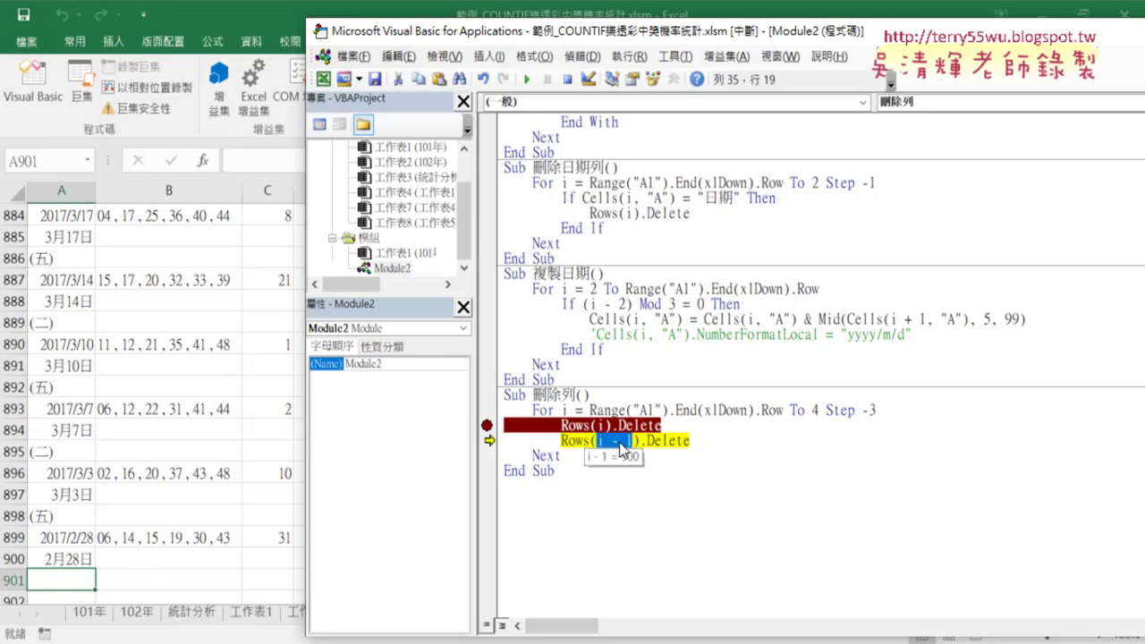
{"action": "key", "text": "F8"}
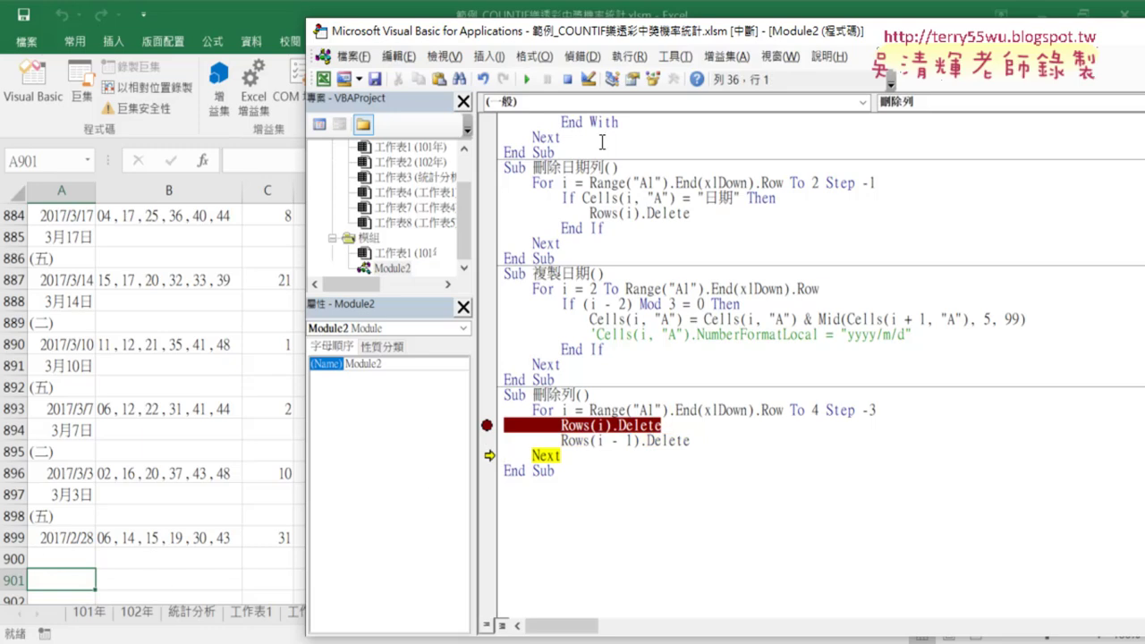
Step: Step through the next loop pass, deleting row 899 and the 3月3日 row
{"action": "left_click", "coordinate": [526, 79]}
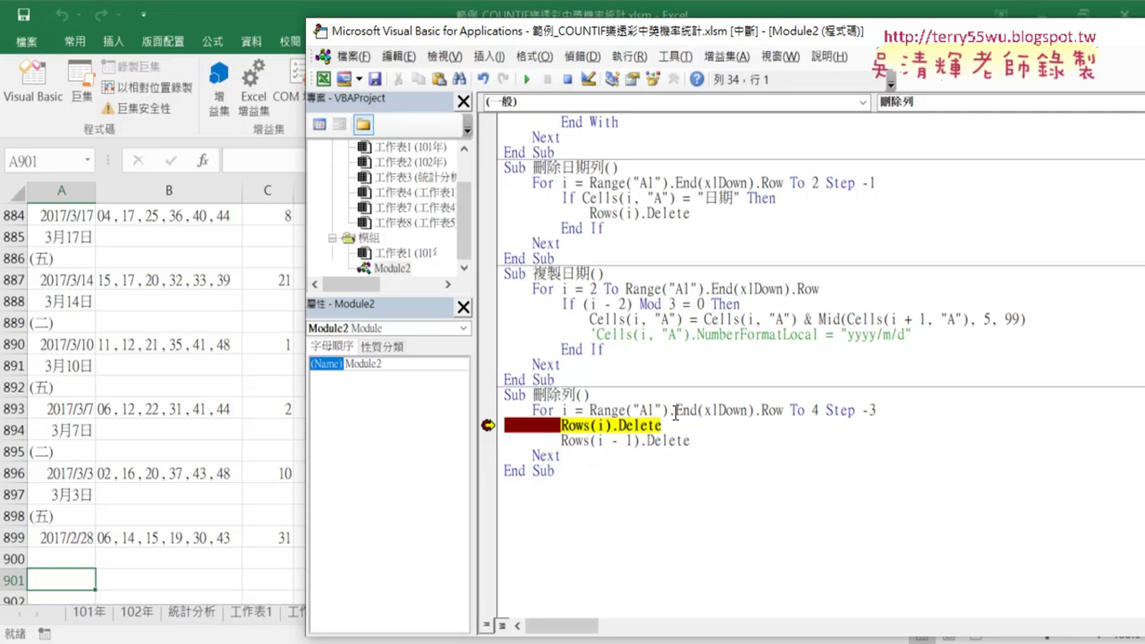
{"action": "mouse_move", "coordinate": [565, 411]}
{"action": "key", "text": "F8"}
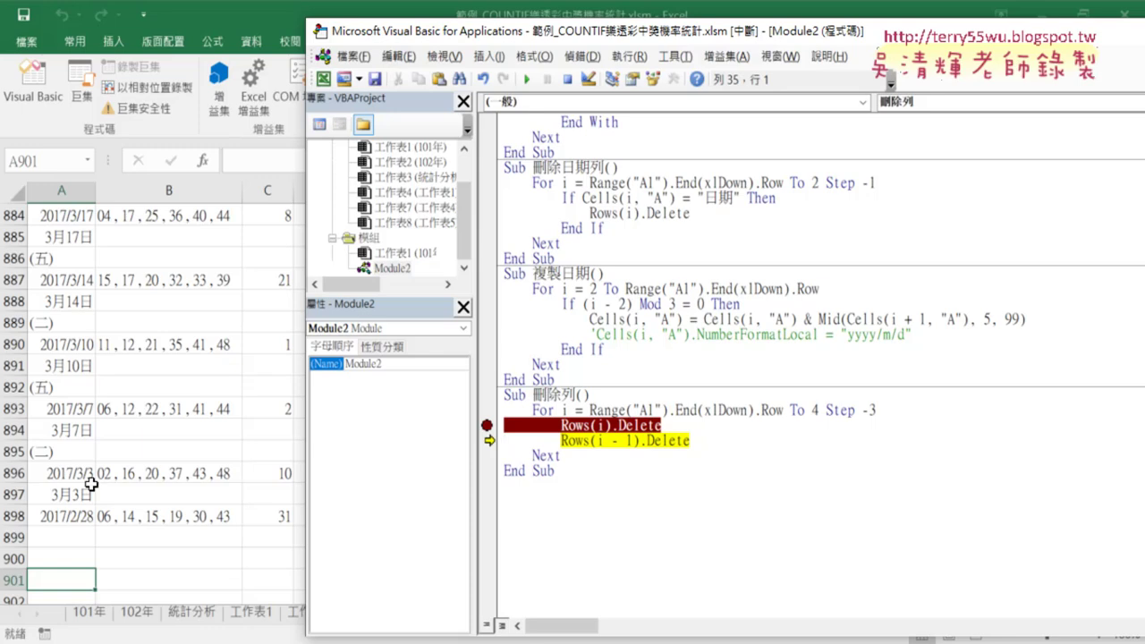
{"action": "mouse_move", "coordinate": [603, 440]}
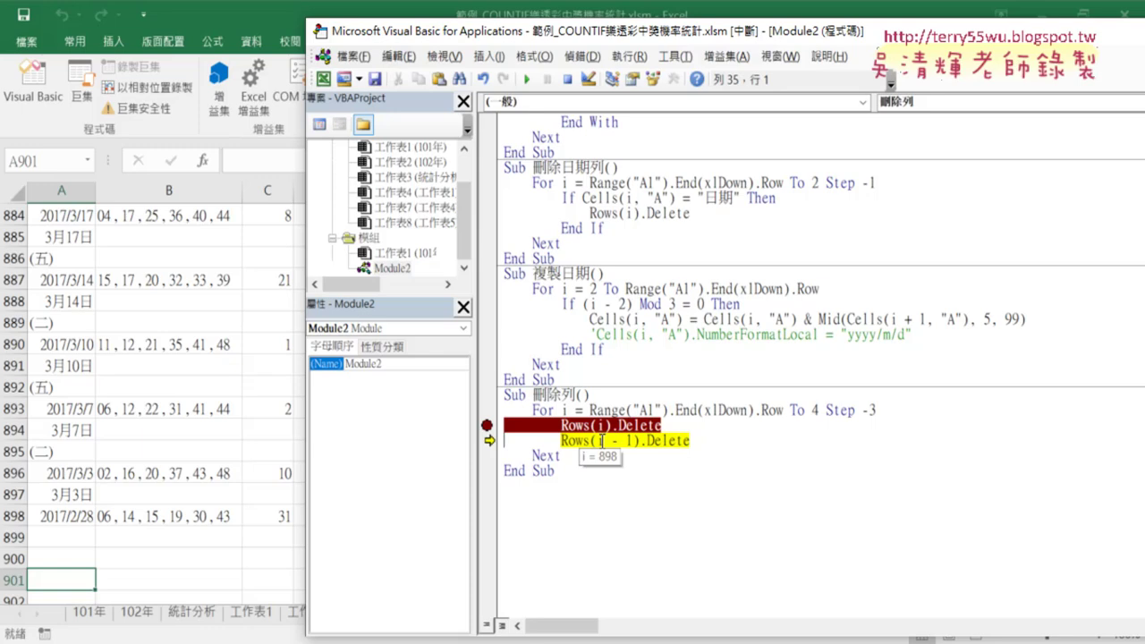
{"action": "key", "text": "F8"}
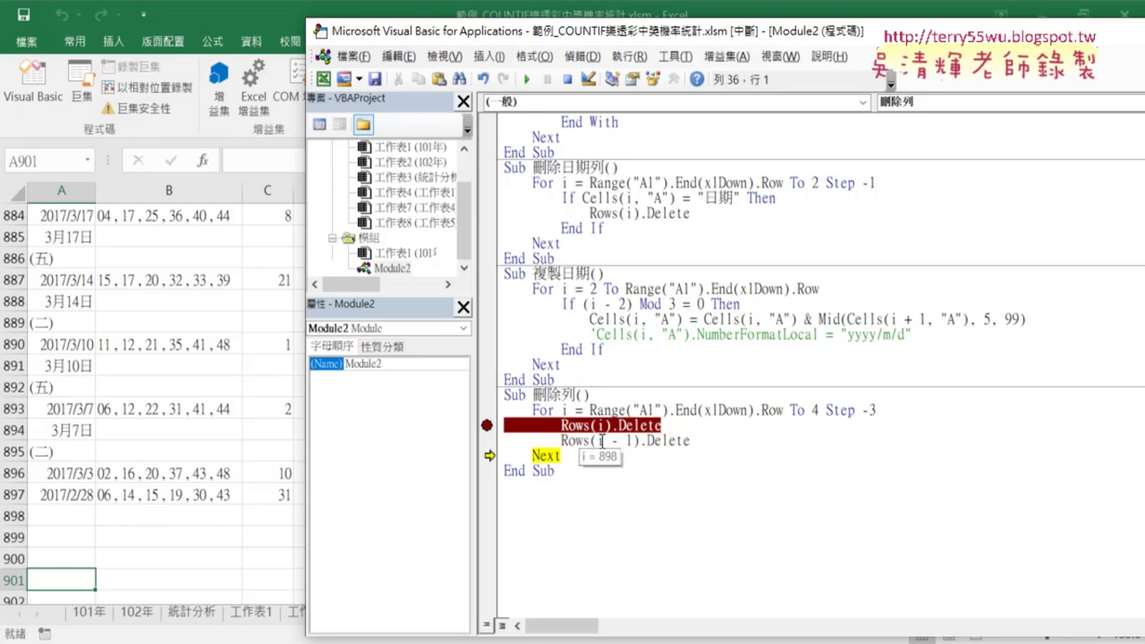
{"action": "left_click", "coordinate": [528, 81]}
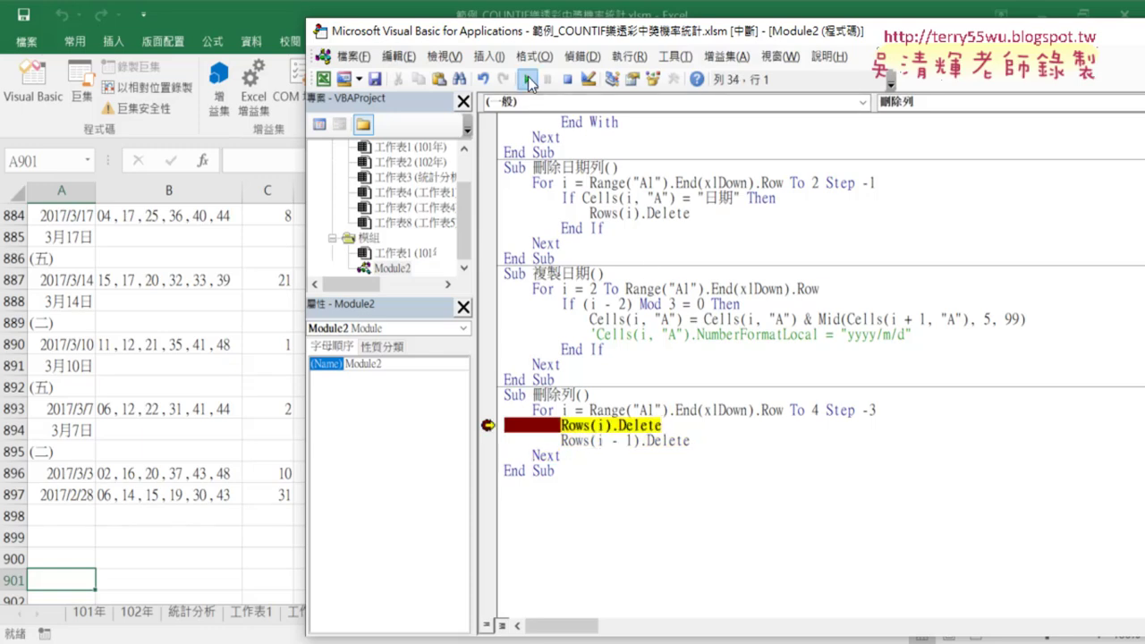
Step: Continue the 刪除列 macro through eight more rounds of row deletions
{"action": "left_click", "coordinate": [527, 81]}
{"action": "left_click", "coordinate": [527, 81]}
{"action": "left_click", "coordinate": [527, 81]}
{"action": "left_click", "coordinate": [528, 81]}
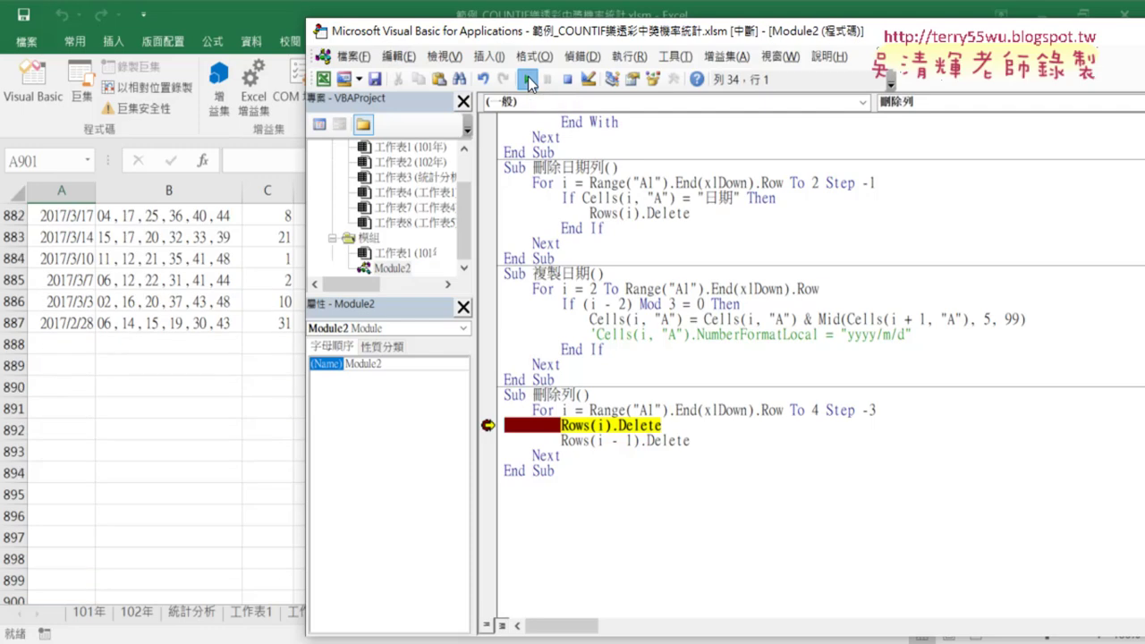
{"action": "left_click", "coordinate": [528, 80]}
{"action": "left_click", "coordinate": [527, 80]}
{"action": "left_click", "coordinate": [528, 81]}
{"action": "left_click", "coordinate": [528, 81]}
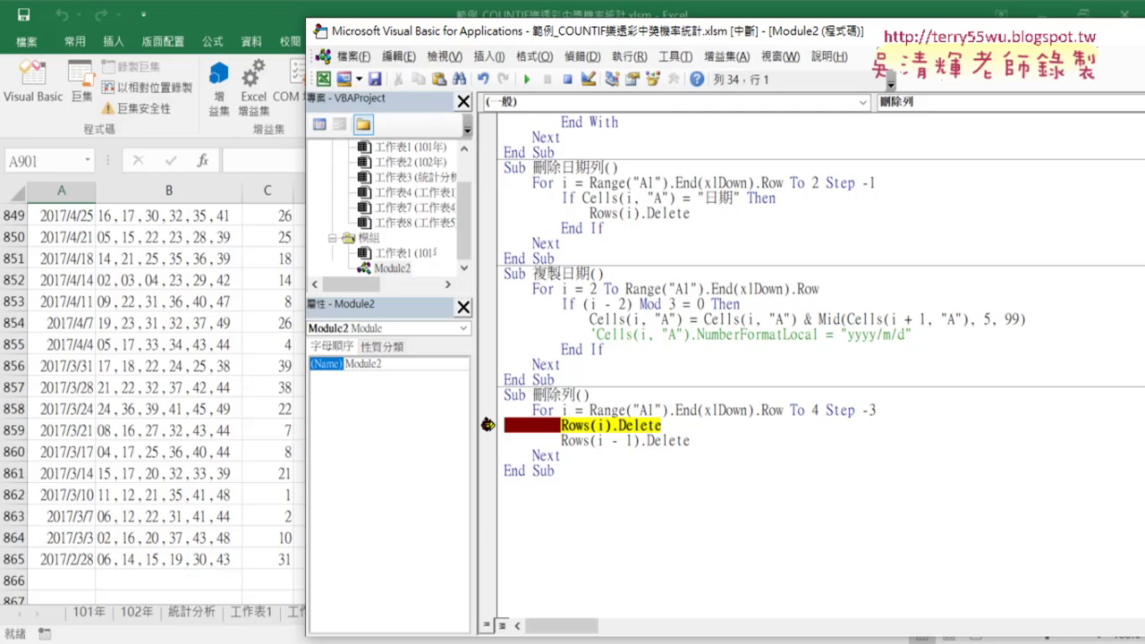
Step: Remove the Rows(i).Delete breakpoint, let the macro finish, and check the worksheet from the top
{"action": "left_click", "coordinate": [487, 425]}
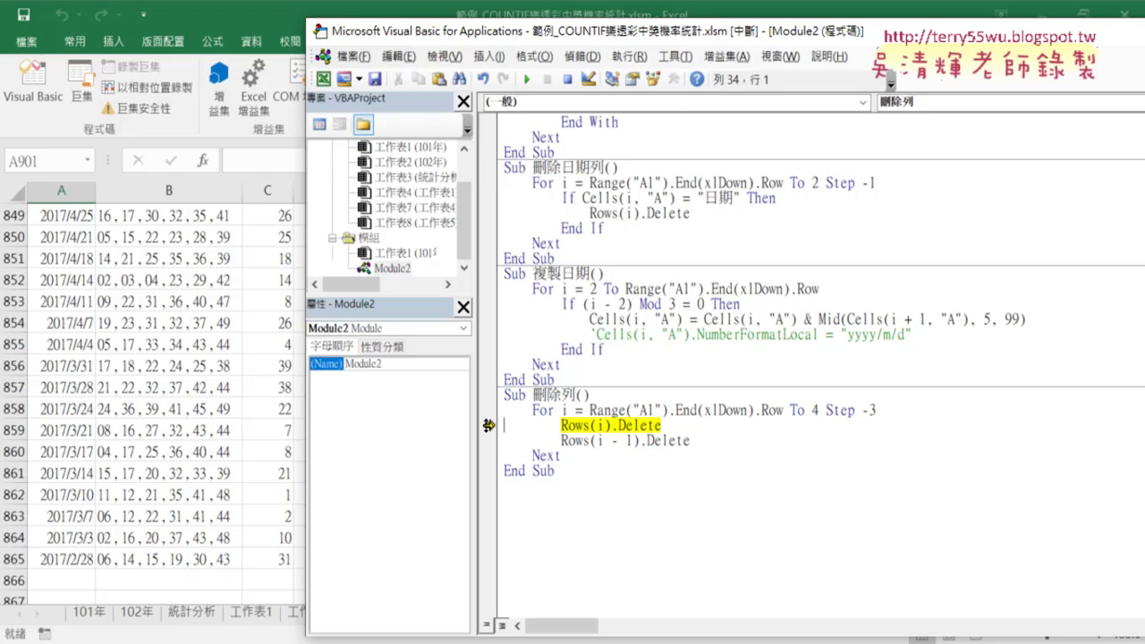
{"action": "left_click", "coordinate": [528, 79]}
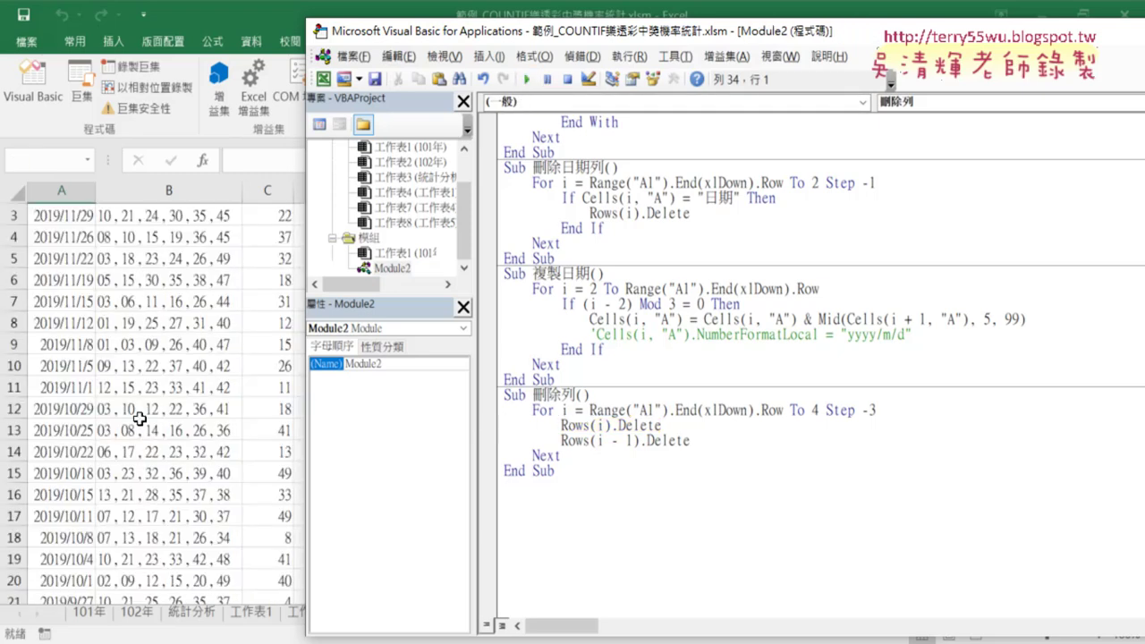
{"action": "left_click", "coordinate": [122, 431]}
{"action": "scroll", "coordinate": [123, 430], "scroll_direction": "up", "scroll_amount": 1}
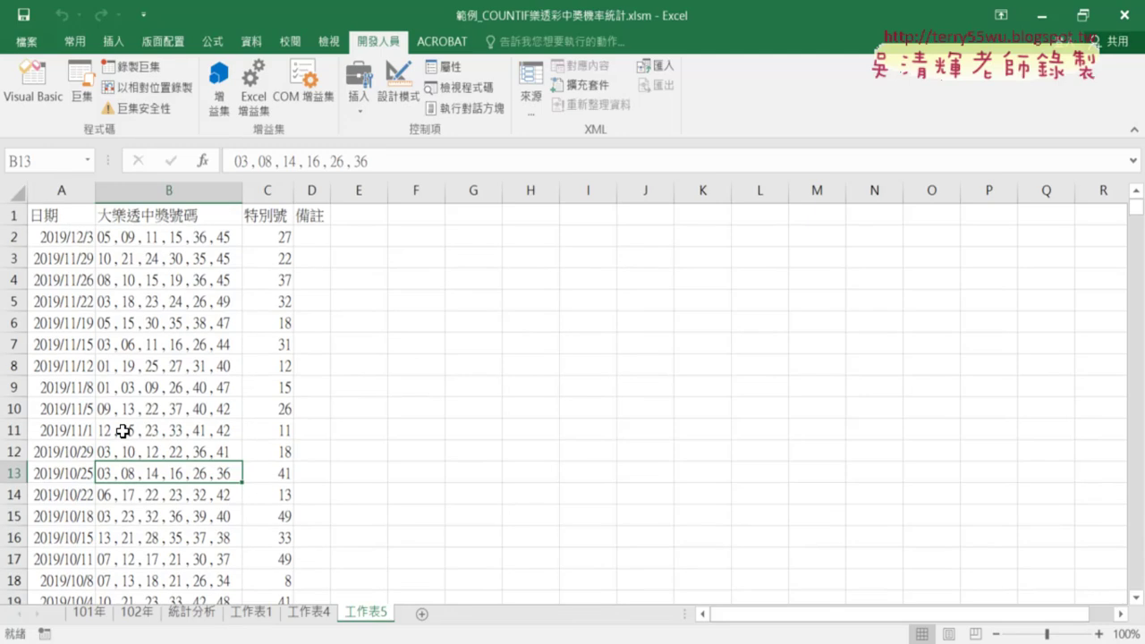
Step: Return to the VBA editor and select the For…Next loop lines of 刪除列
{"action": "left_click", "coordinate": [28, 90]}
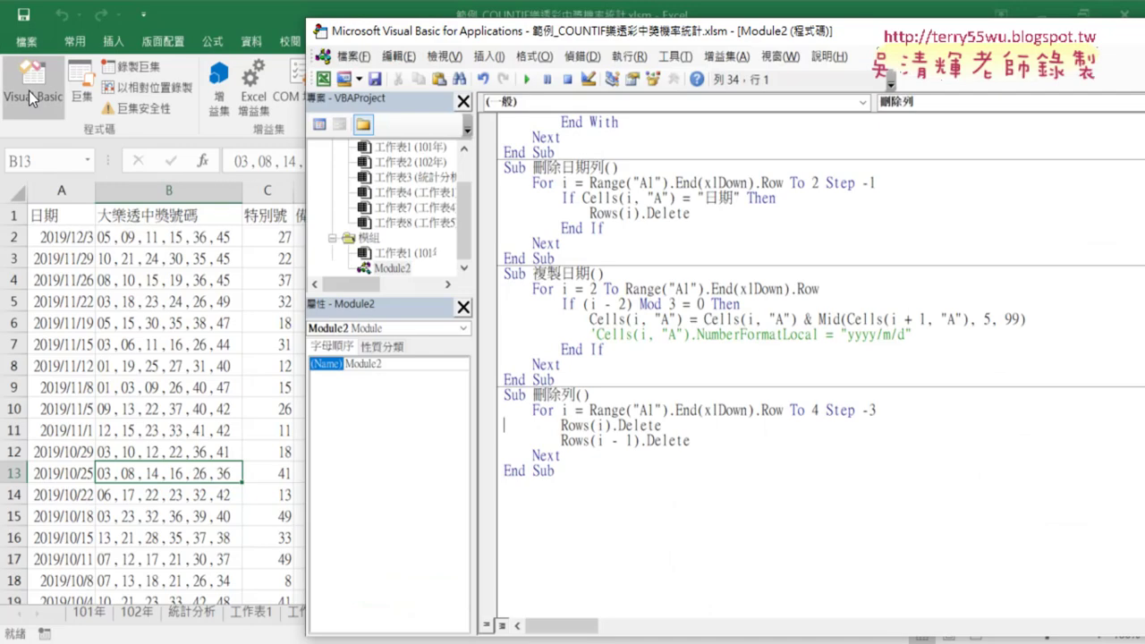
{"action": "left_click_drag", "start_coordinate": [561, 456], "coordinate": [504, 412]}
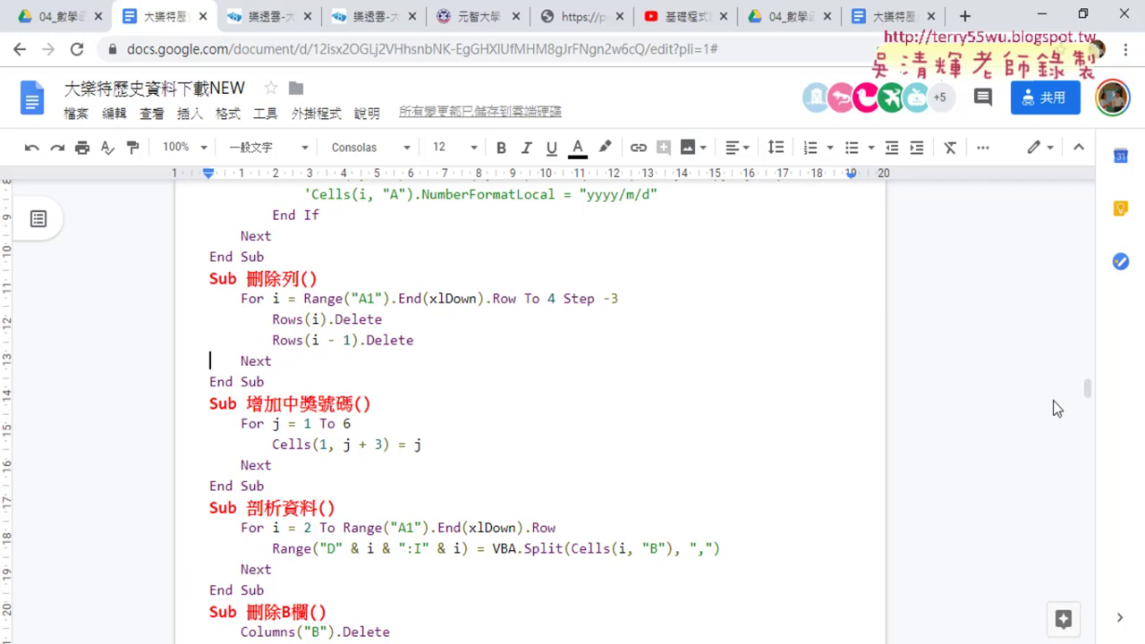
Step: Highlight Range("A1").End(xlDown).Row and the end value 4 in yellow, then select the two Rows(...).Delete lines
{"action": "mouse_move", "coordinate": [298, 376]}
{"action": "left_mouse_down"}
{"action": "mouse_move", "coordinate": [251, 367]}
{"action": "mouse_move", "coordinate": [188, 285]}
{"action": "left_mouse_up"}
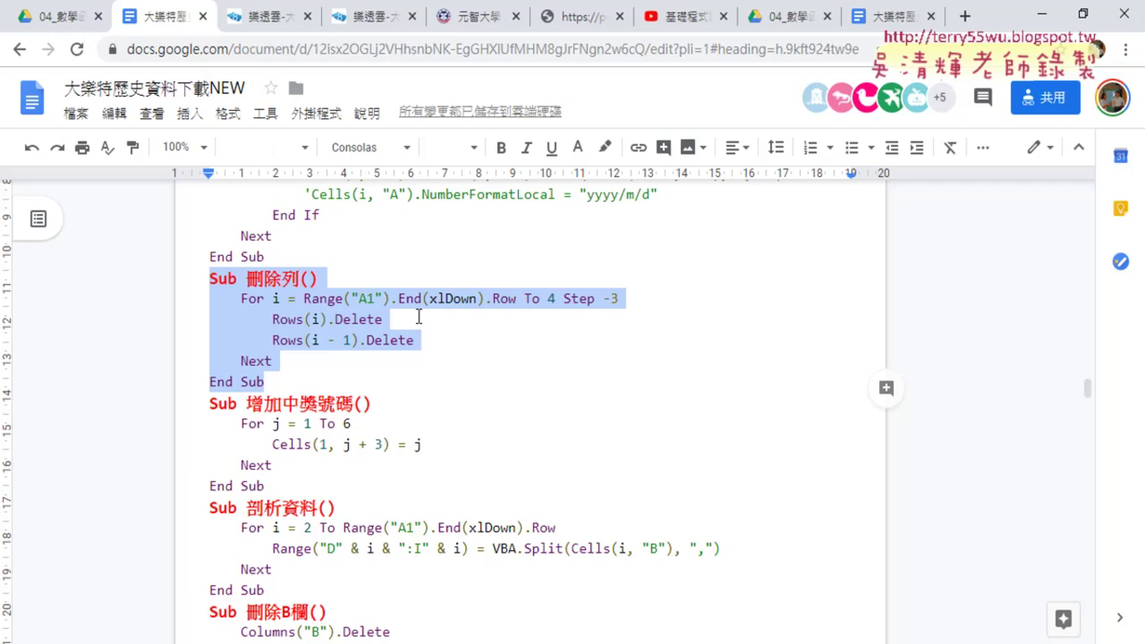
{"action": "left_click", "coordinate": [384, 320]}
{"action": "left_click_drag", "start_coordinate": [304, 298], "coordinate": [516, 298]}
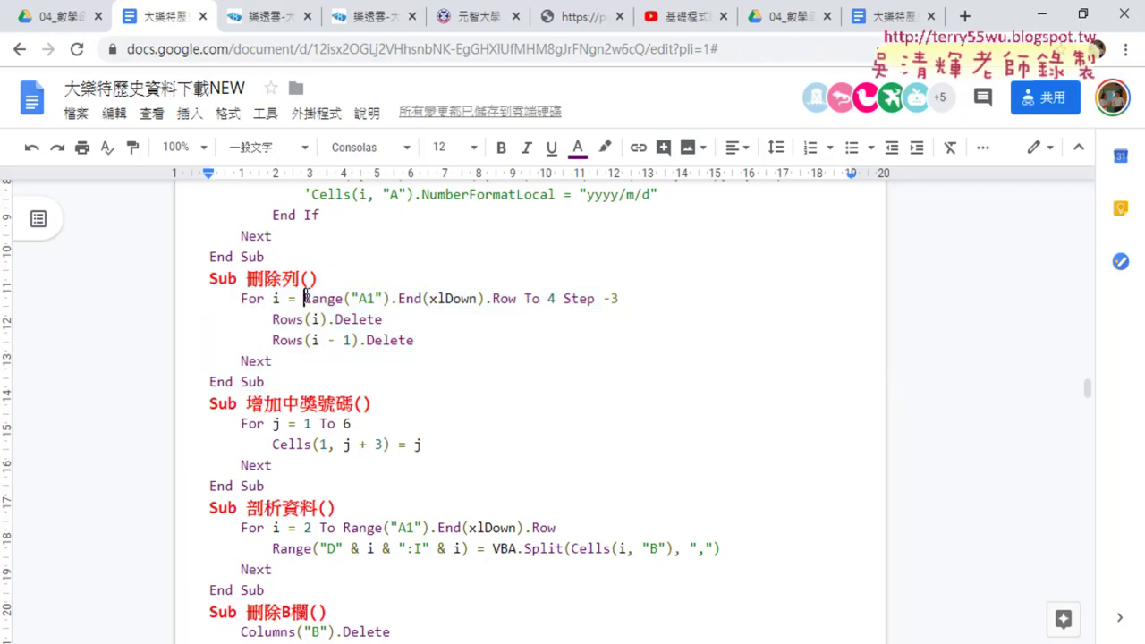
{"action": "left_click", "coordinate": [605, 146]}
{"action": "left_click", "coordinate": [674, 238]}
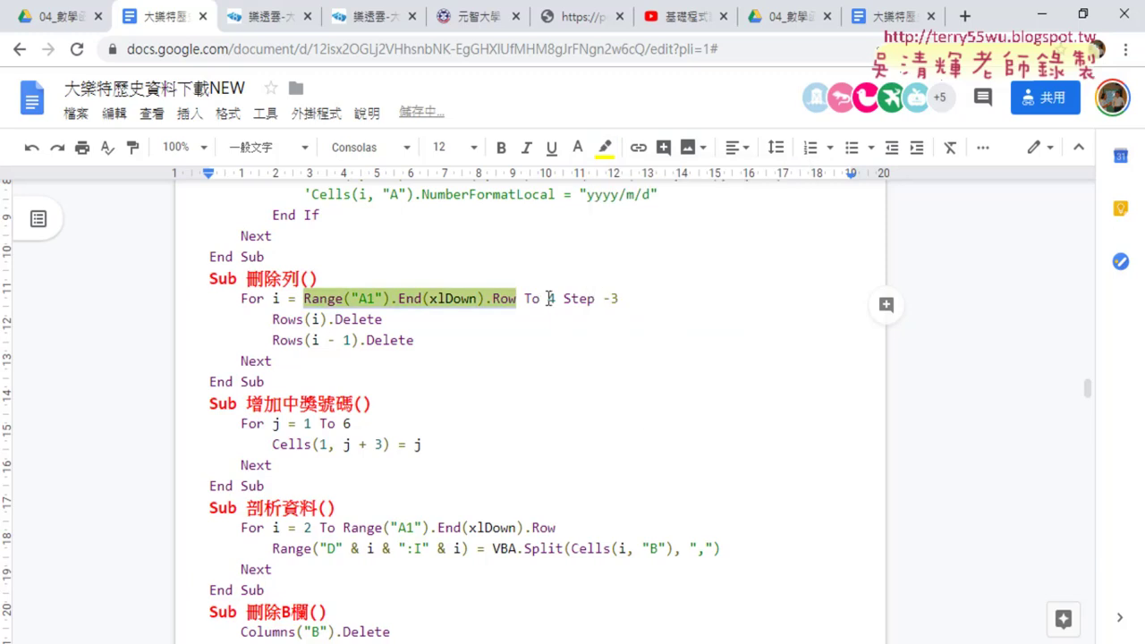
{"action": "double_click", "coordinate": [551, 298]}
{"action": "left_click", "coordinate": [605, 147]}
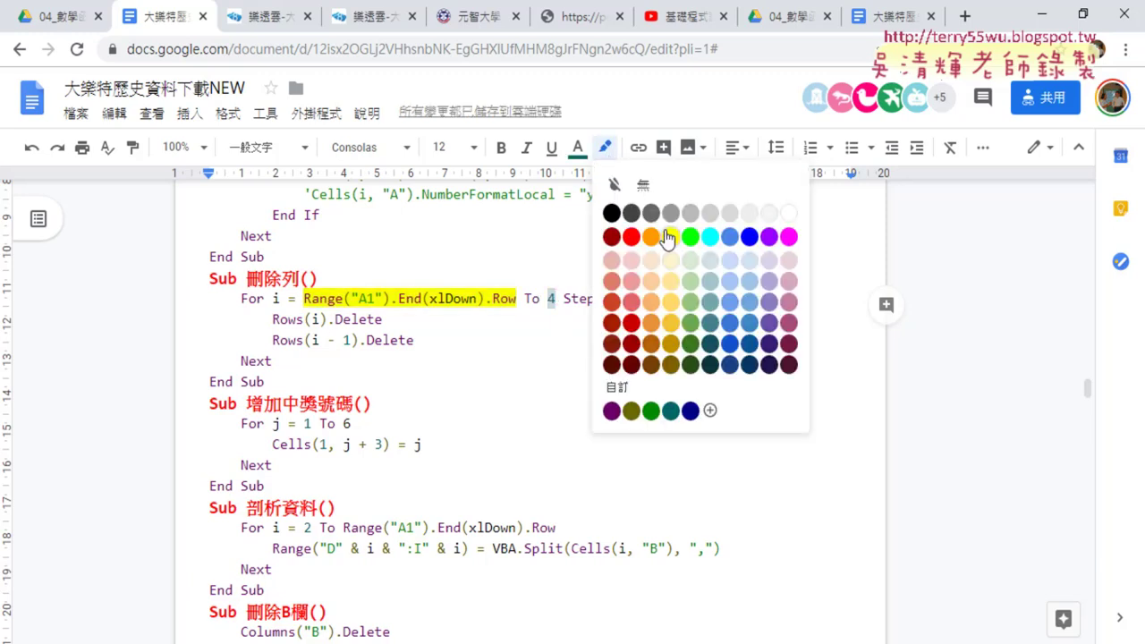
{"action": "left_click", "coordinate": [670, 236]}
{"action": "left_click_drag", "start_coordinate": [415, 340], "coordinate": [161, 329]}
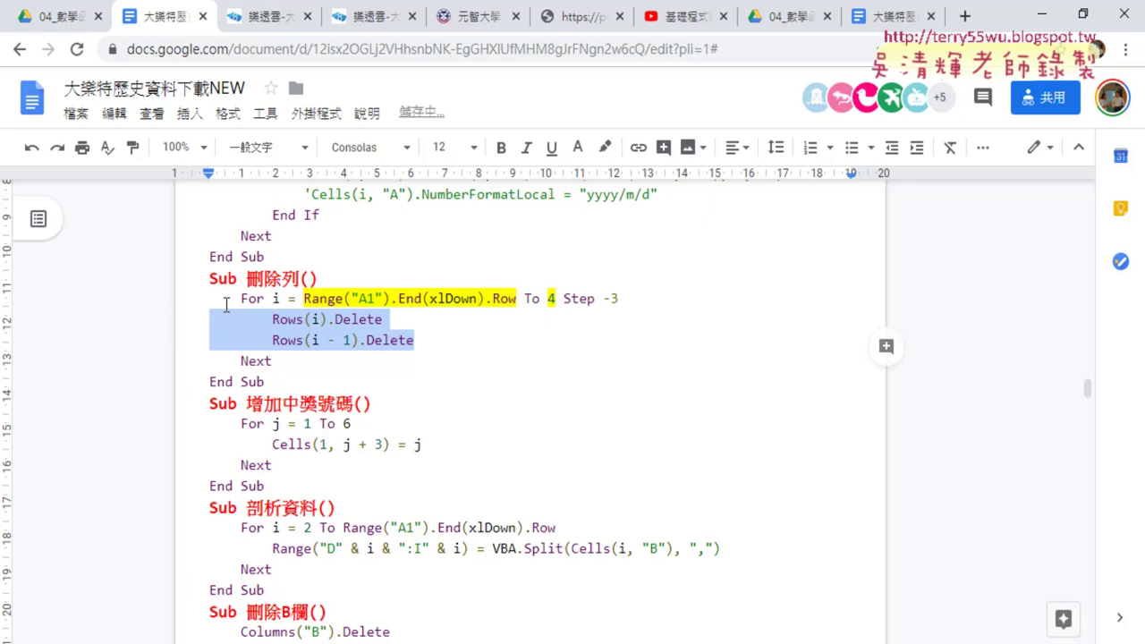
{"action": "left_click", "coordinate": [605, 149]}
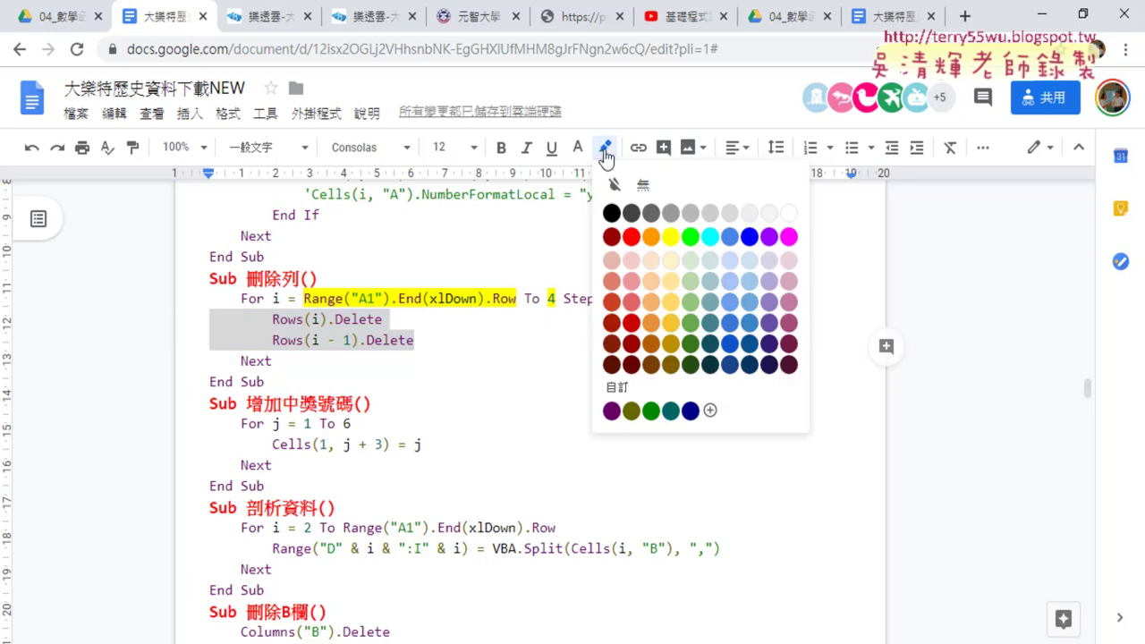